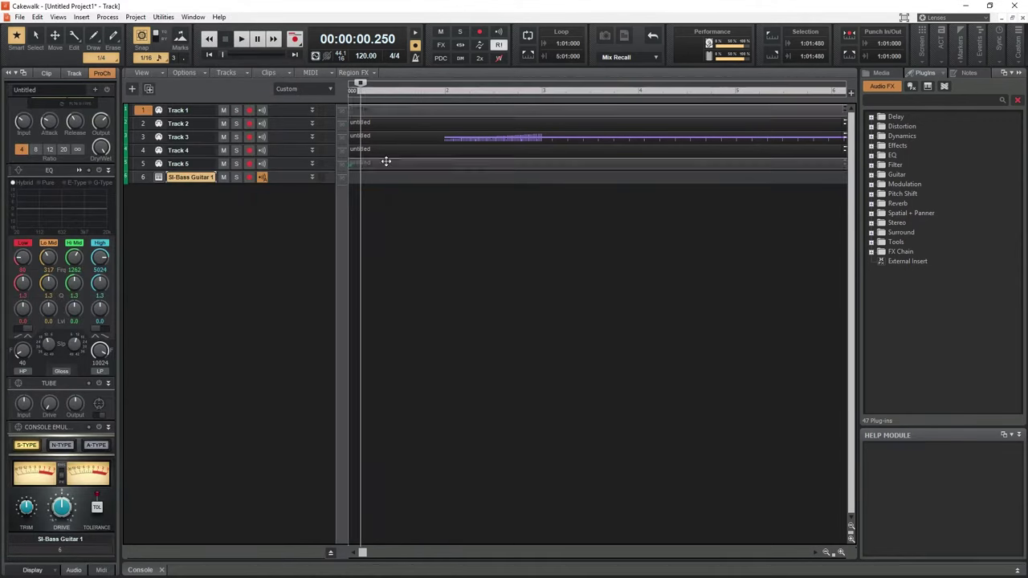
Delete Track 1 from the Cakewalk project.
click(390, 161)
right_click(284, 111)
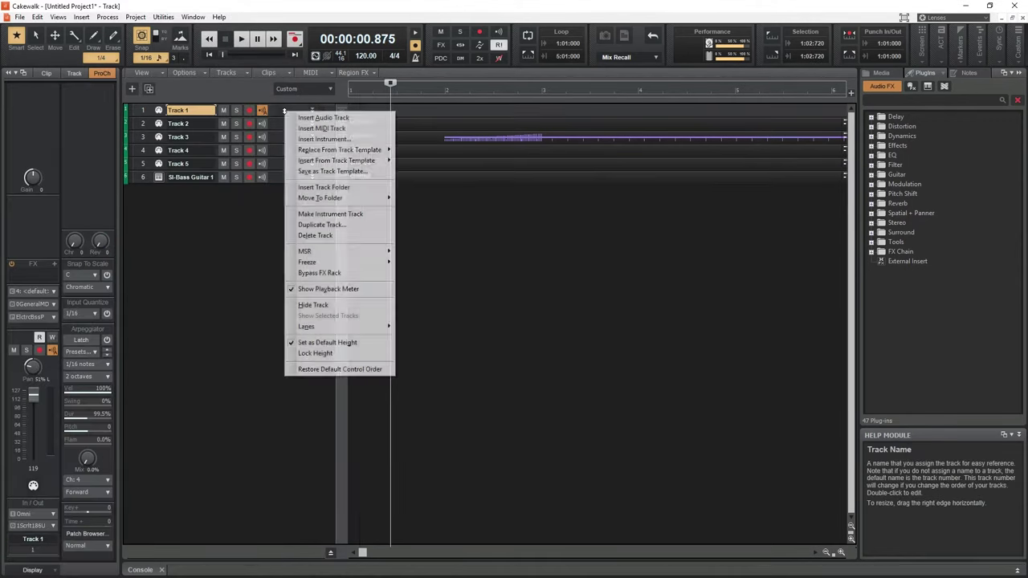
click(315, 236)
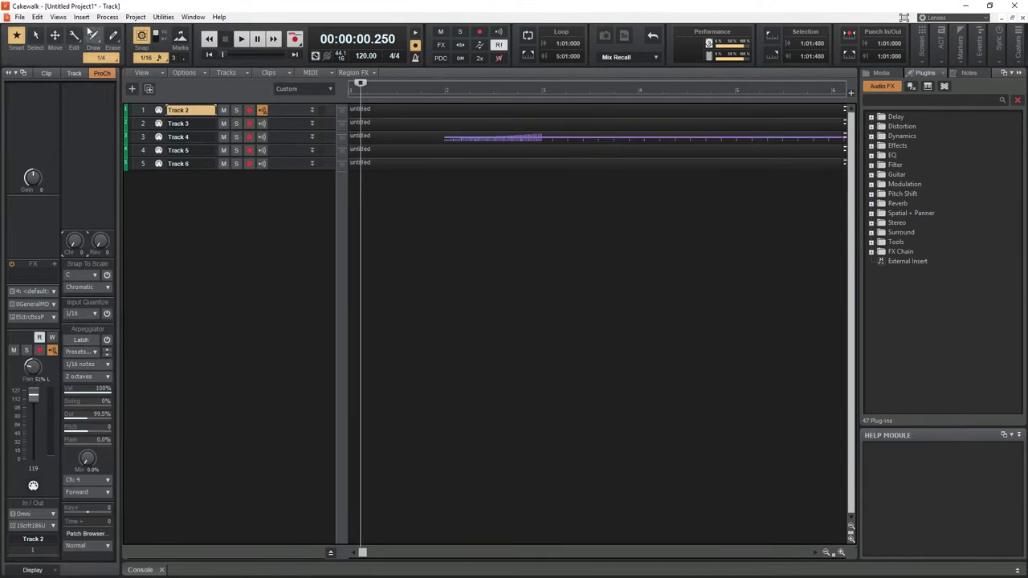
Add an instrument track that uses SI-Bass Guitar, and close its plug-in window.
right_click(179, 225)
click(221, 266)
click(216, 60)
click(195, 99)
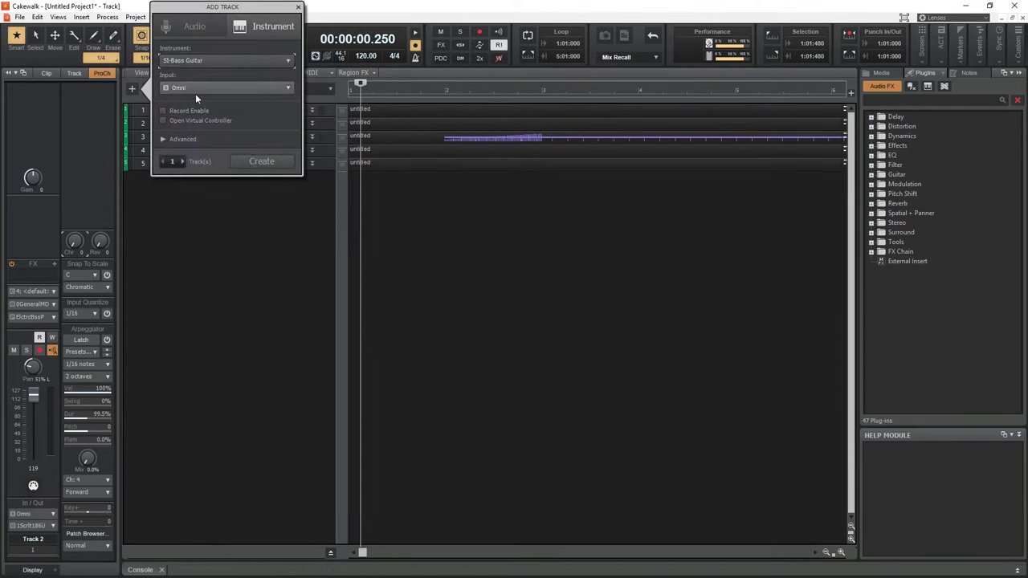
click(225, 60)
click(298, 154)
click(261, 161)
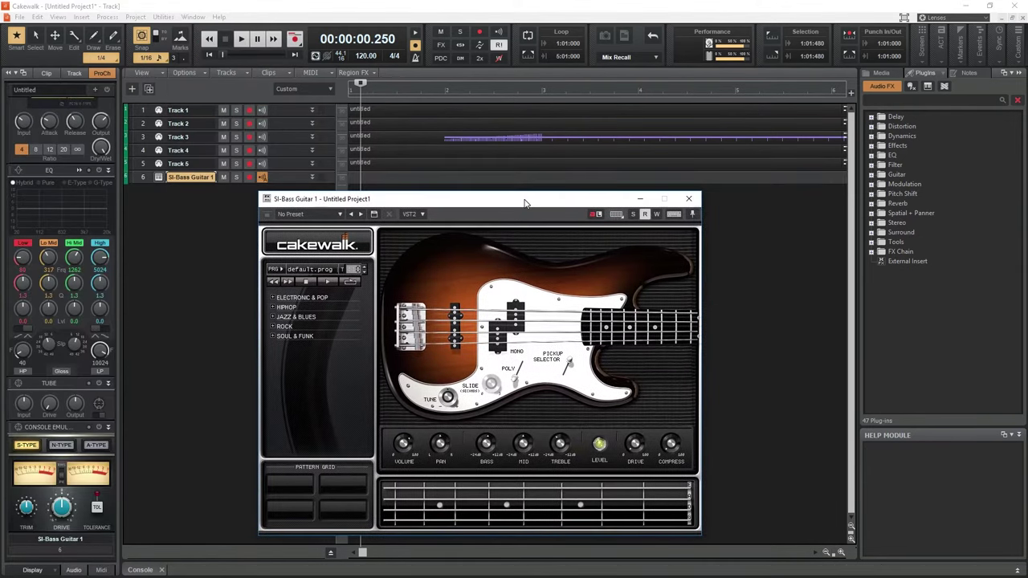
click(689, 199)
Delete the MIDI track at the head of the track list.
right_click(331, 110)
click(384, 233)
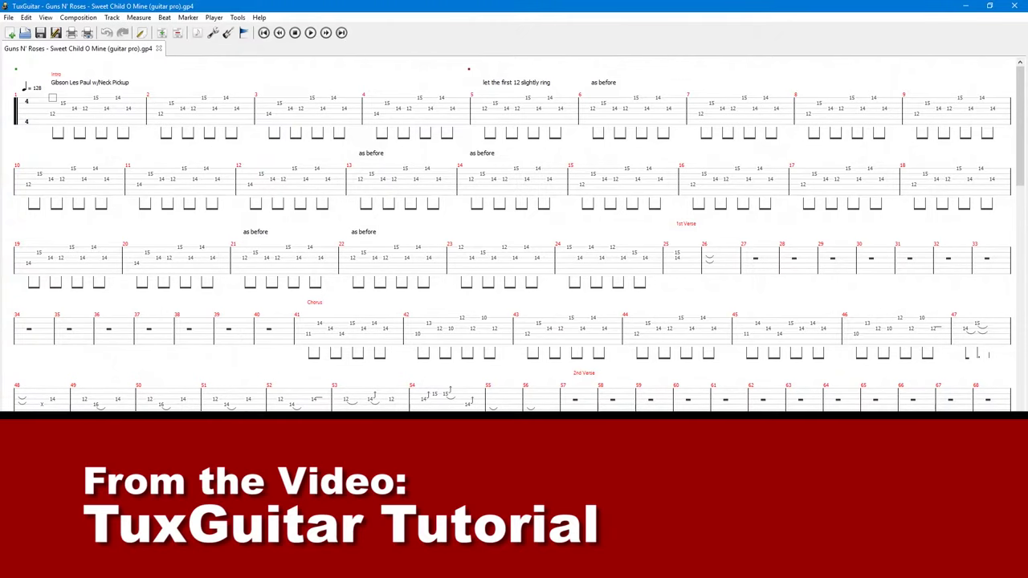
In TuxGuitar, raise the Guitar 1 (Slash) track's tuning by a semitone, using E5, B4, G4 and D4 for the first four strings.
key(F5)
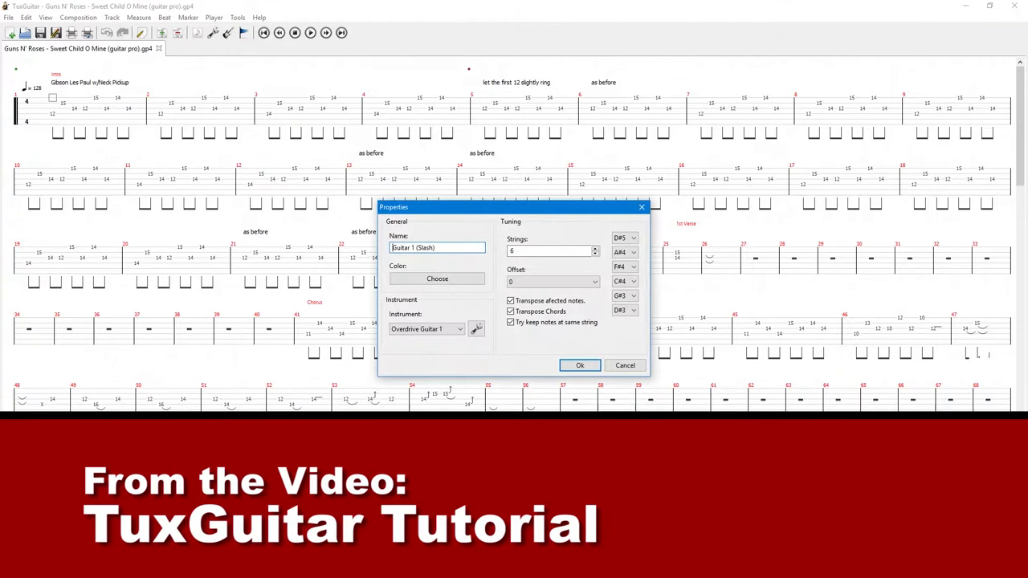
click(624, 241)
click(622, 261)
click(623, 252)
click(622, 275)
click(624, 267)
click(622, 289)
click(624, 281)
click(622, 304)
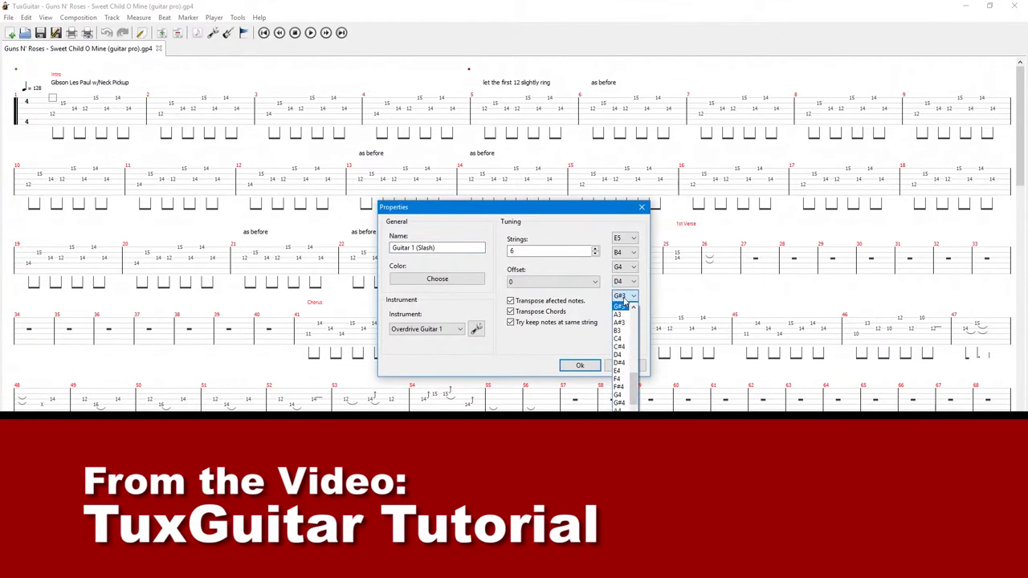
click(580, 365)
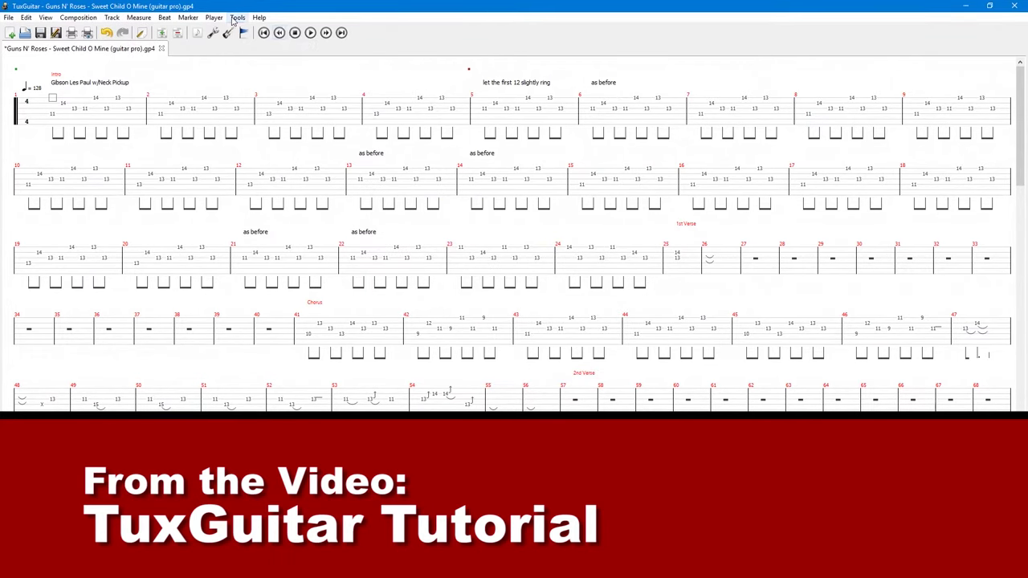
Transpose all measures of all tracks by 1 semitone, including chords and keeping notes on the same string, and play the song.
click(233, 17)
click(253, 30)
click(550, 256)
click(529, 361)
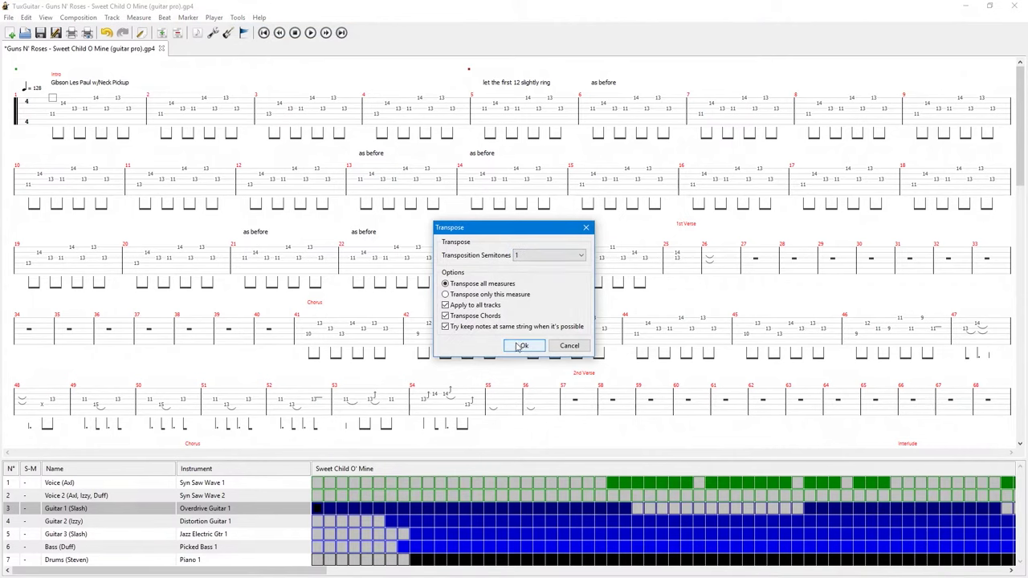
click(521, 346)
click(310, 33)
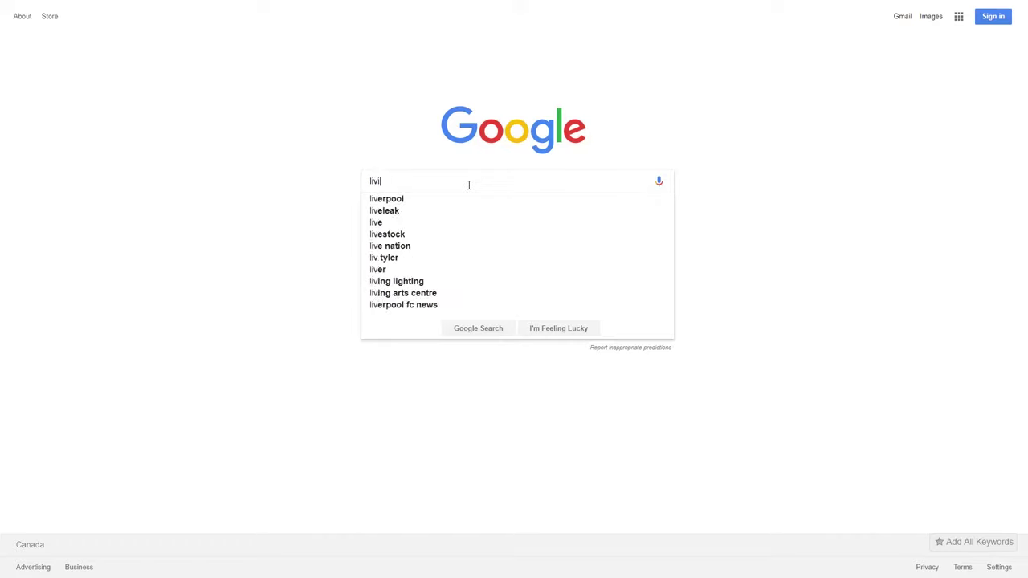
In the web browser, search for "livin on a prayer pro tab" and download the Guitar Pro tab from Ultimate Guitar.
text(n on a prayer pro tab)
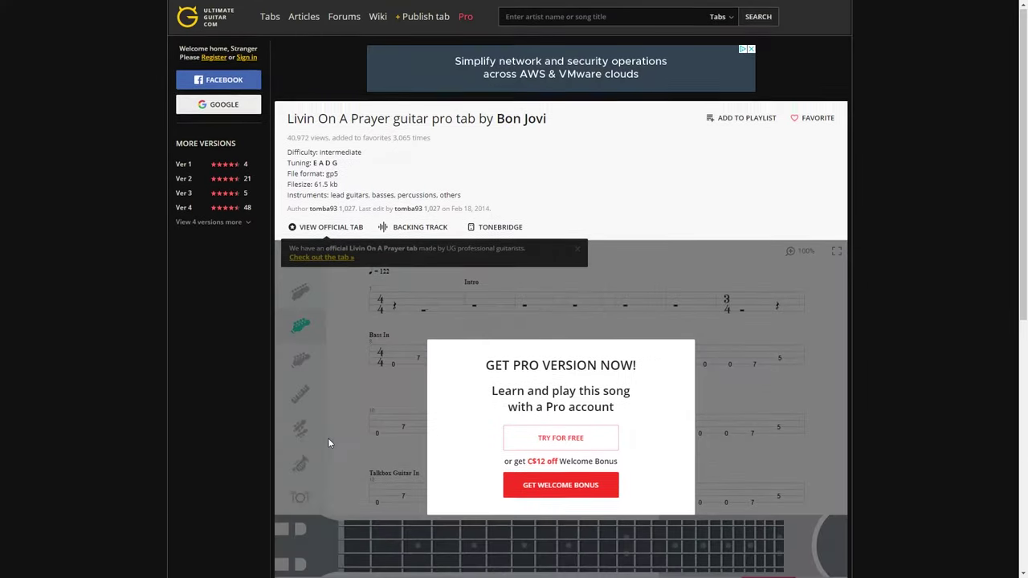
scroll(328, 438, down, 5)
click(639, 405)
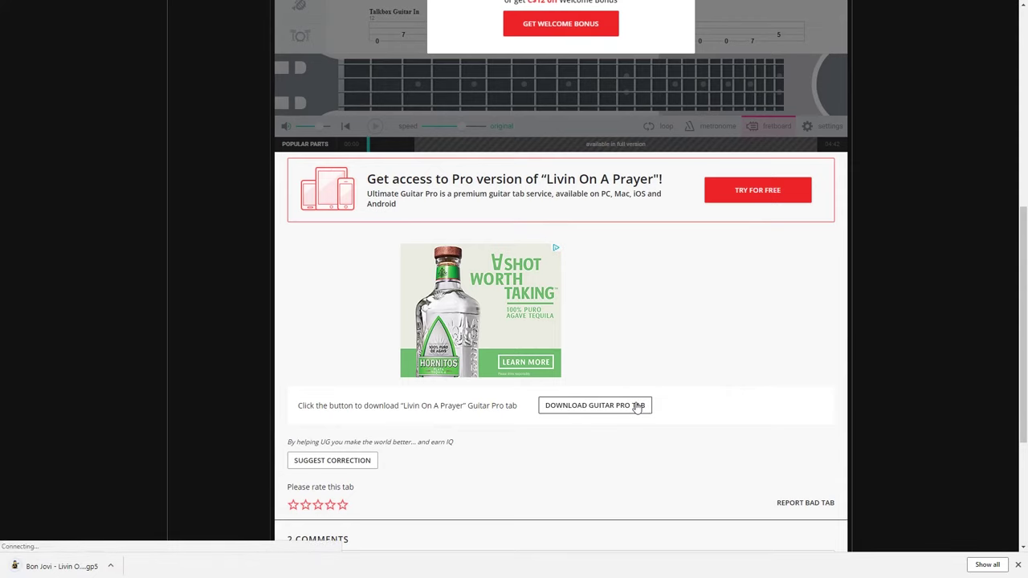
Open the downloaded Livin On A Prayer .gp5 file in TuxGuitar and play it.
click(20, 565)
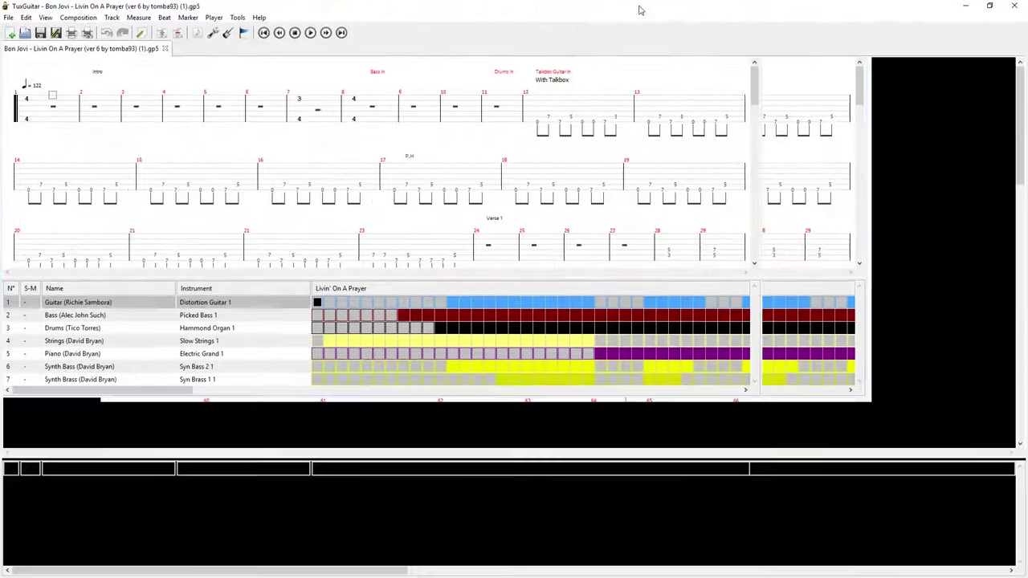
key(space)
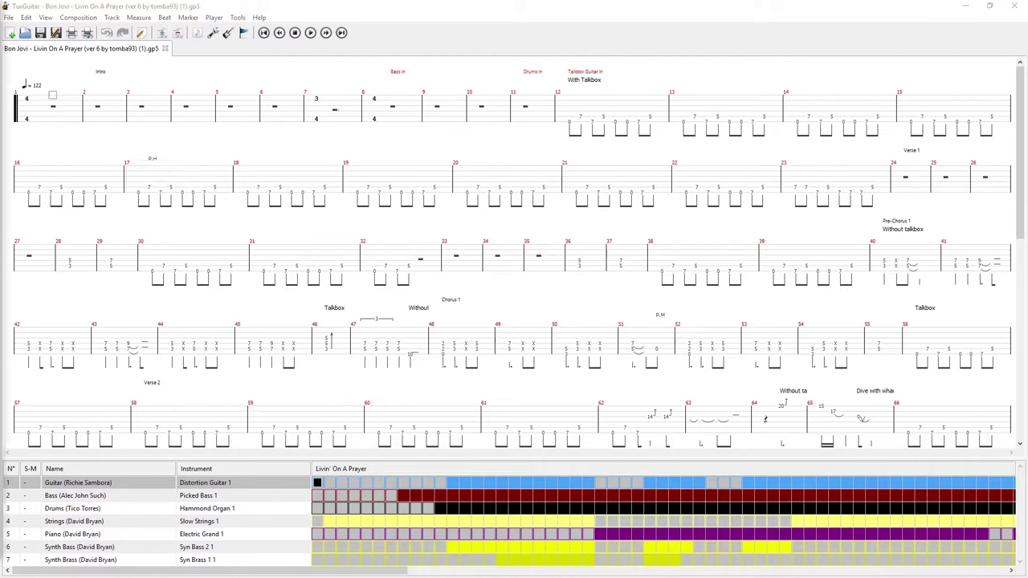
Remove the Distortion Guitar track and the Synth Brass track at the end of the track list.
right_click(169, 484)
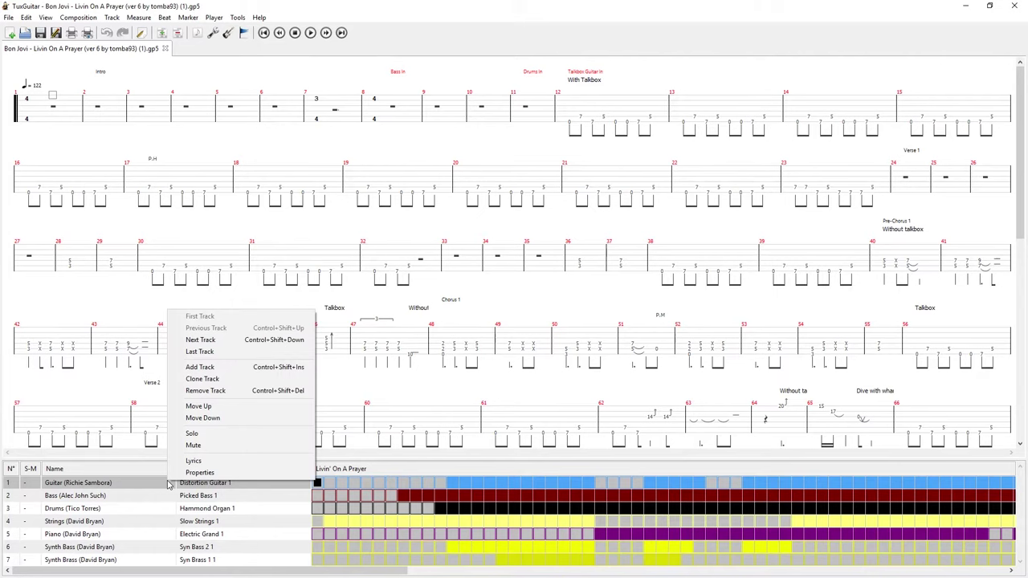
click(206, 391)
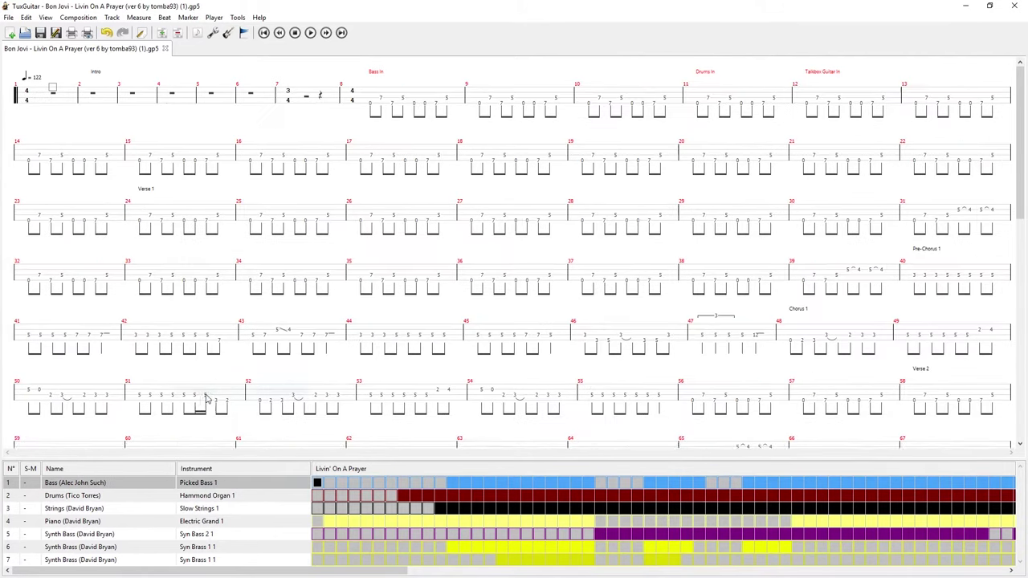
click(115, 560)
right_click(116, 559)
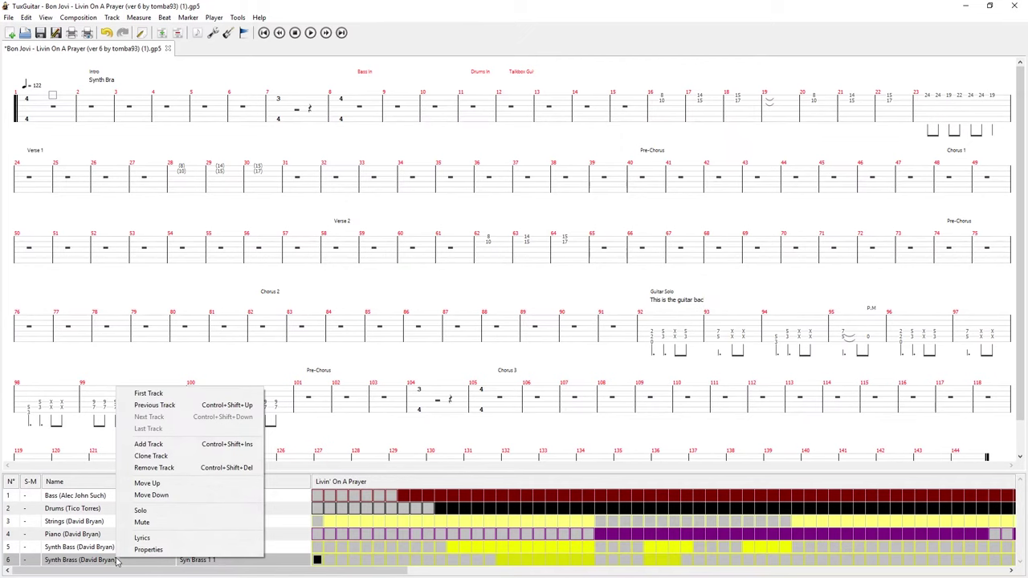
click(145, 469)
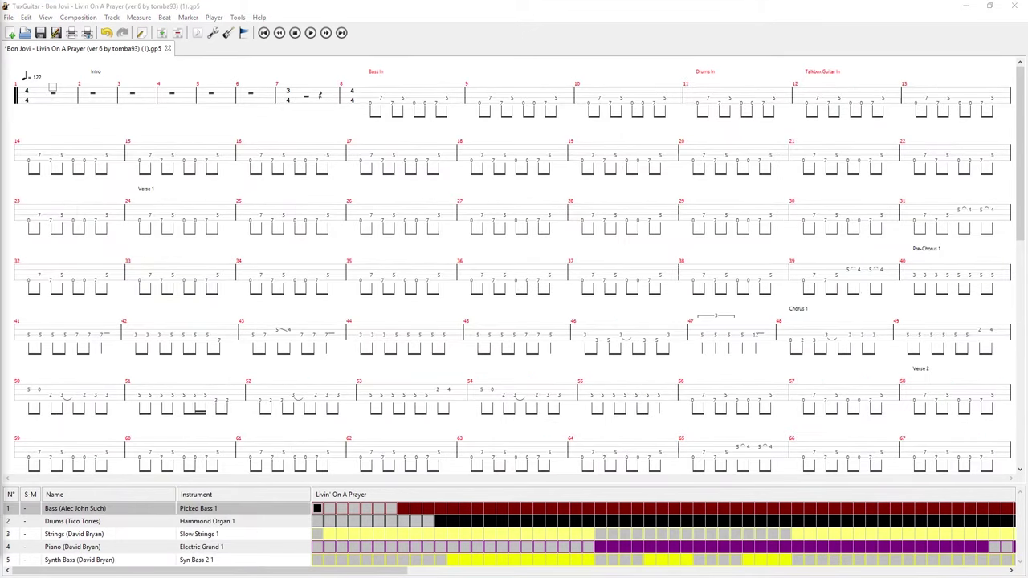
Export the song as a MIDI file with Transpose at 0, saving it in Downloads under the suggested name.
click(10, 18)
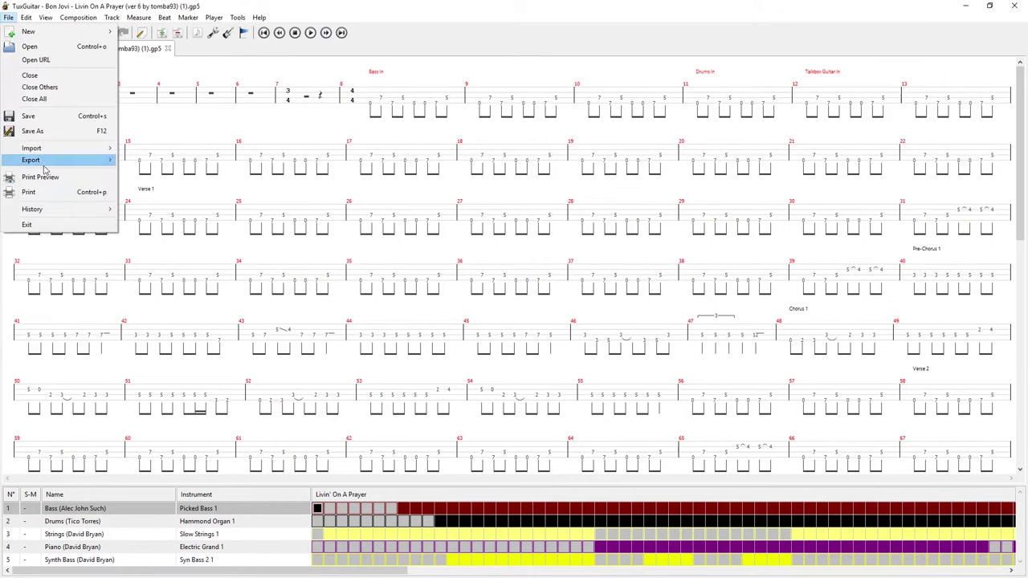
mouse_move(48, 164)
click(190, 236)
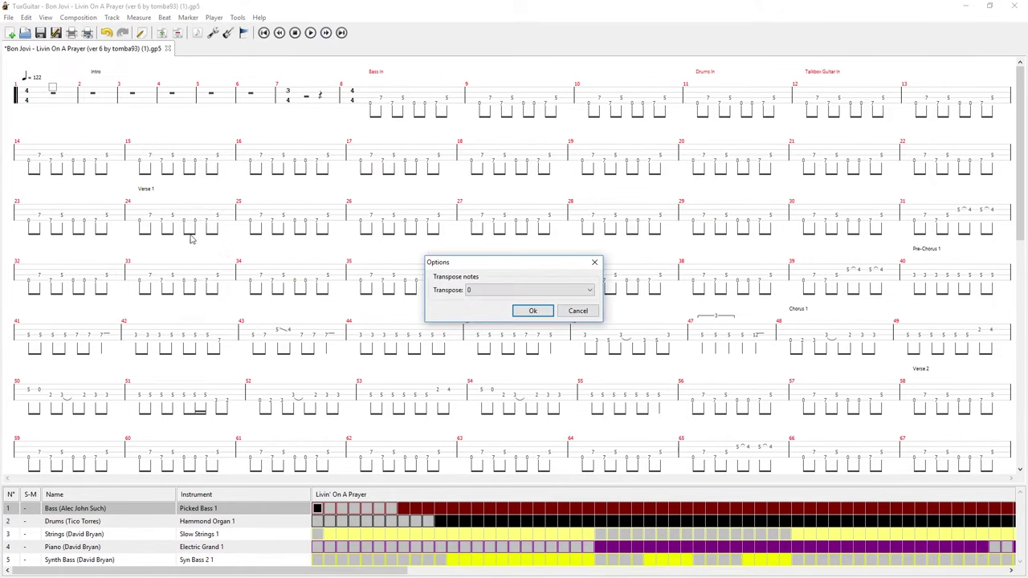
click(520, 311)
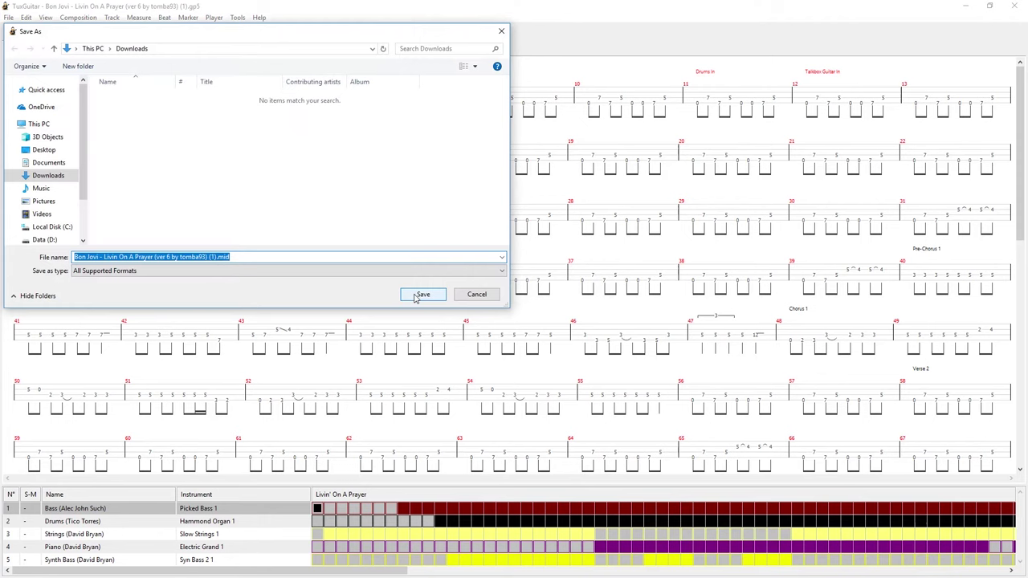
click(421, 295)
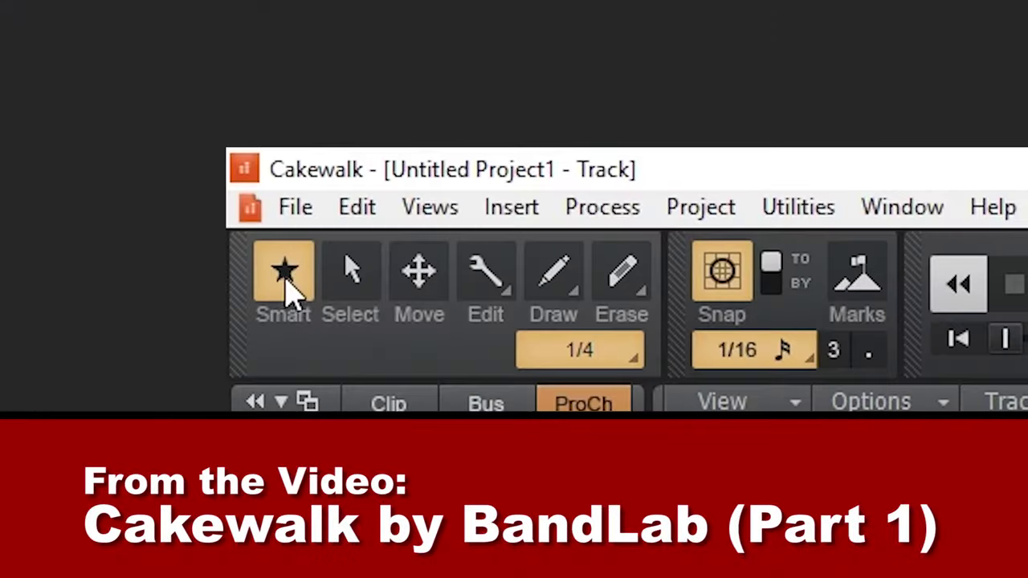
In Cakewalk, switch through the Select, Edit and Erase tools.
click(350, 273)
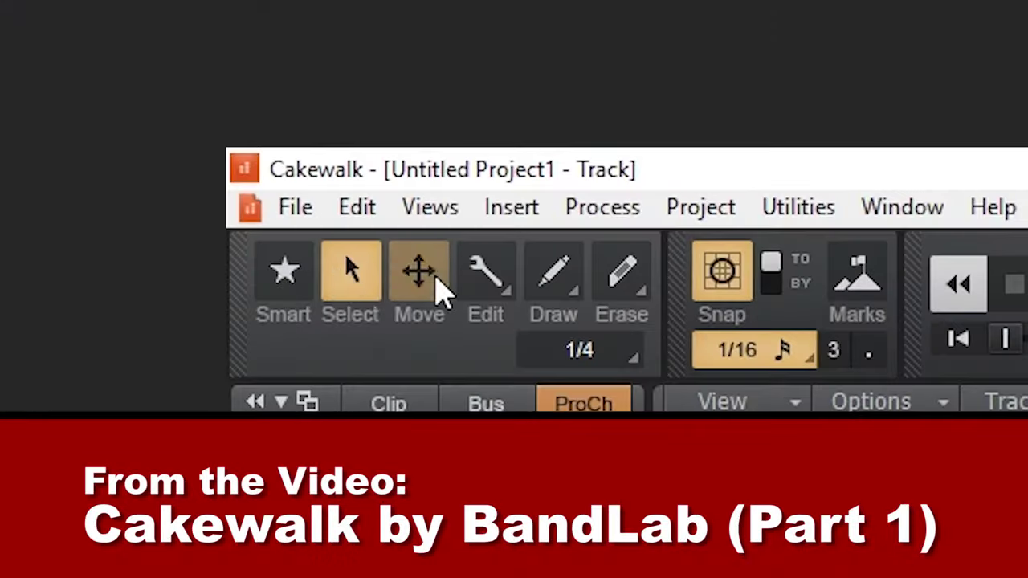
click(482, 278)
click(608, 283)
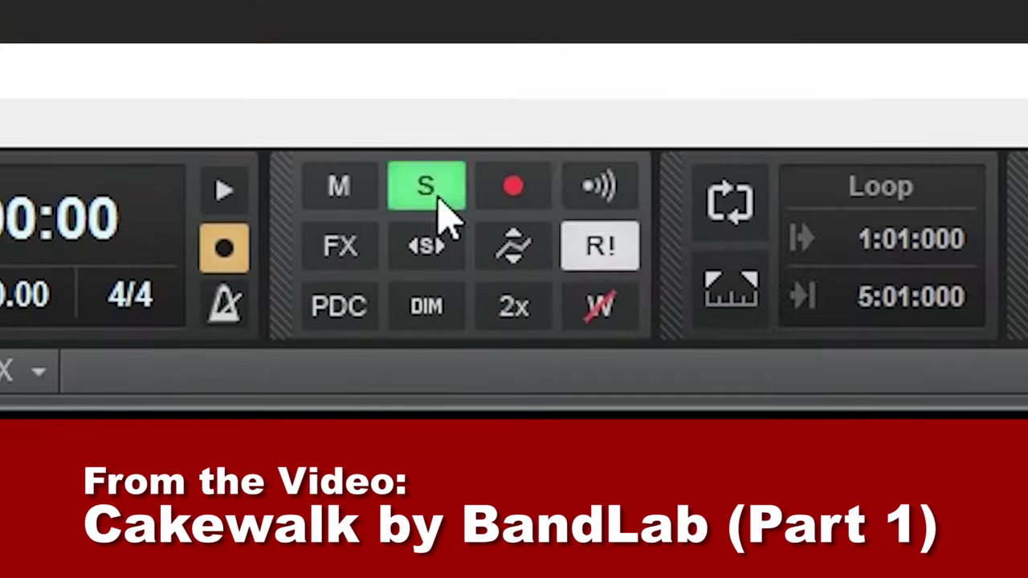
Turn off the global solo, and toggle the Dim Solo and delay compensation (PDC) options of the mix module.
click(434, 197)
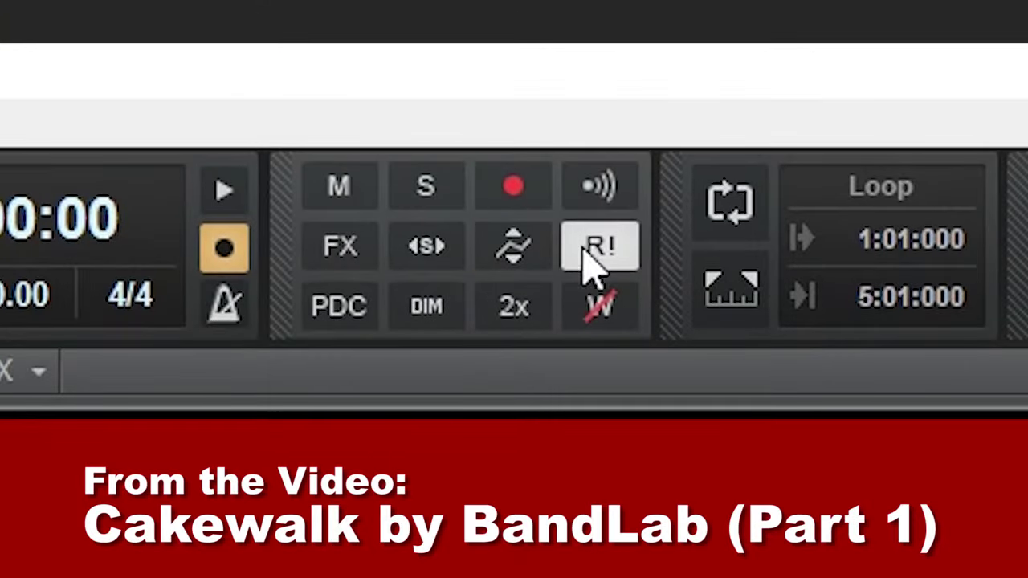
click(426, 310)
click(426, 309)
click(377, 304)
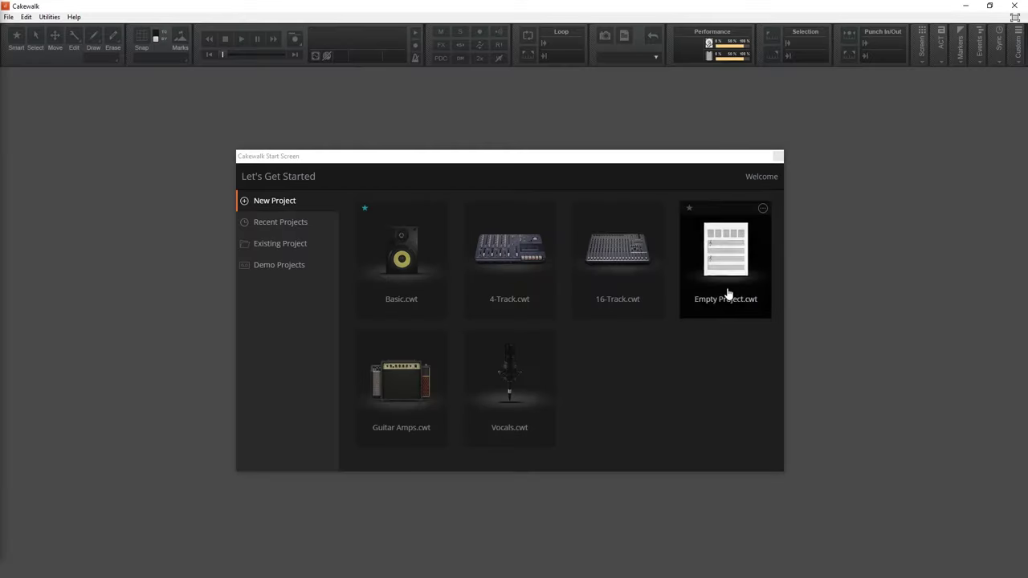
Create a project from the Empty Project template and import the exported MIDI file into it.
click(727, 297)
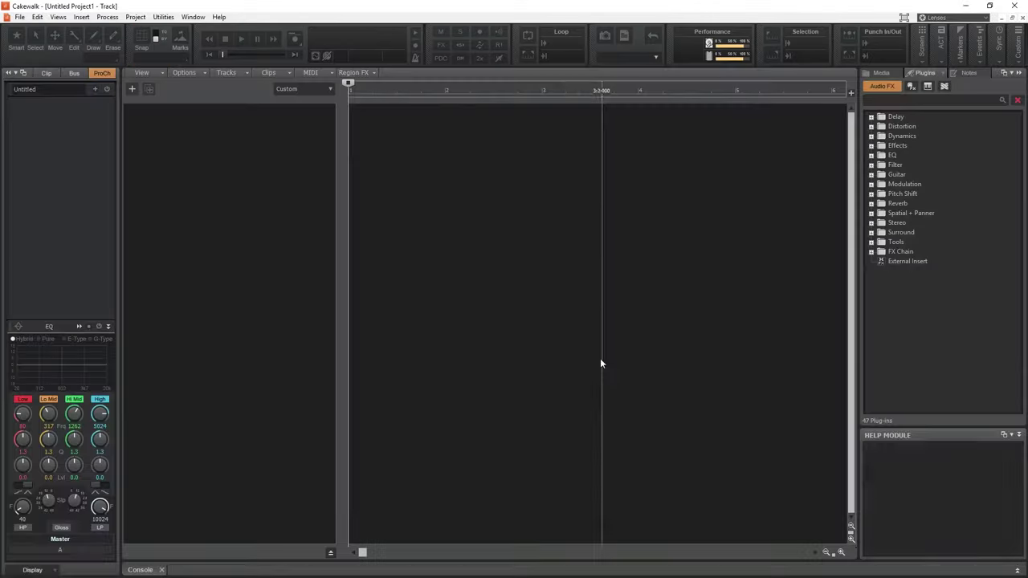
click(19, 17)
mouse_move(89, 129)
click(147, 157)
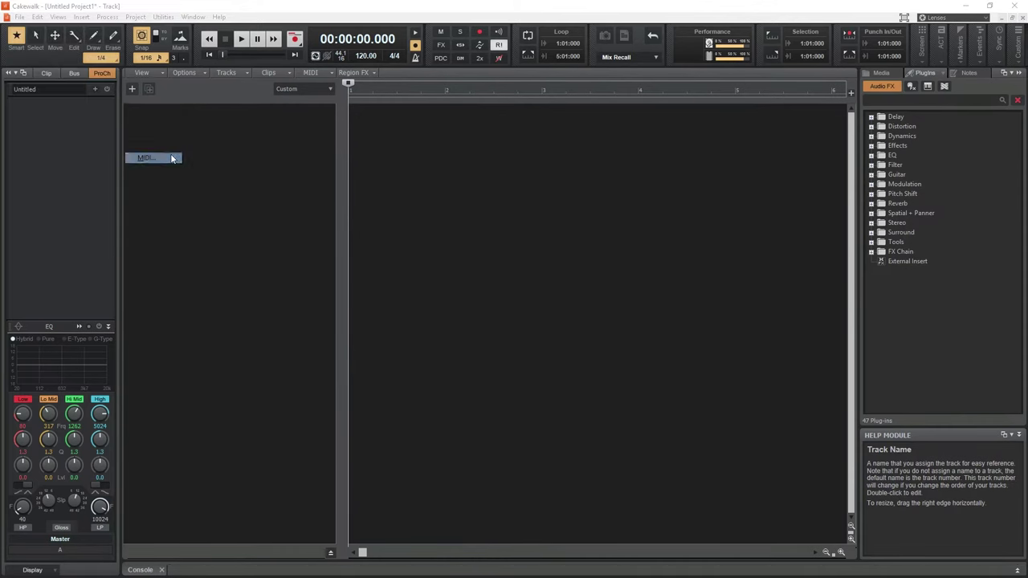
double_click(454, 199)
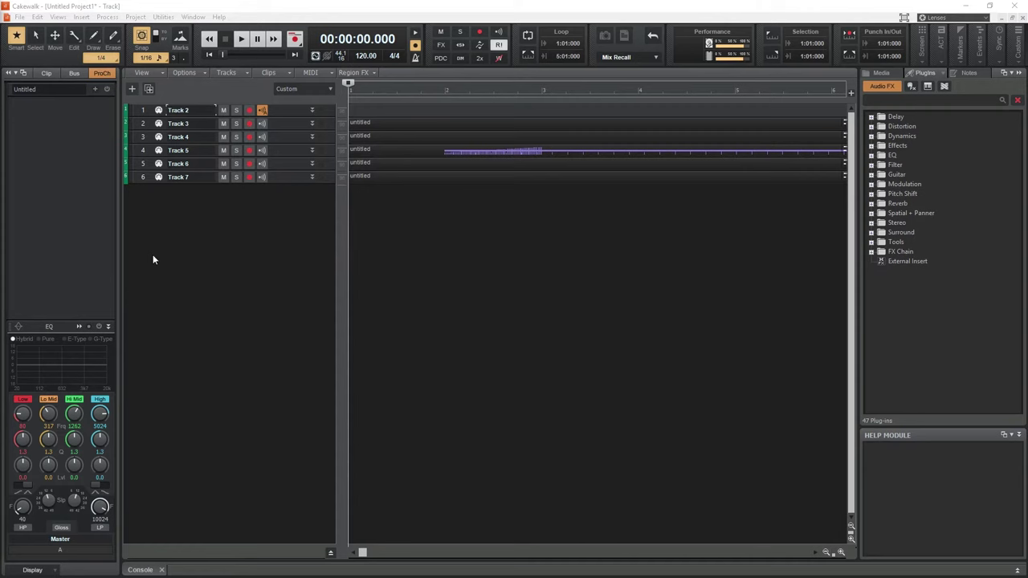
Delete the empty first track of the imported MIDI song.
click(289, 110)
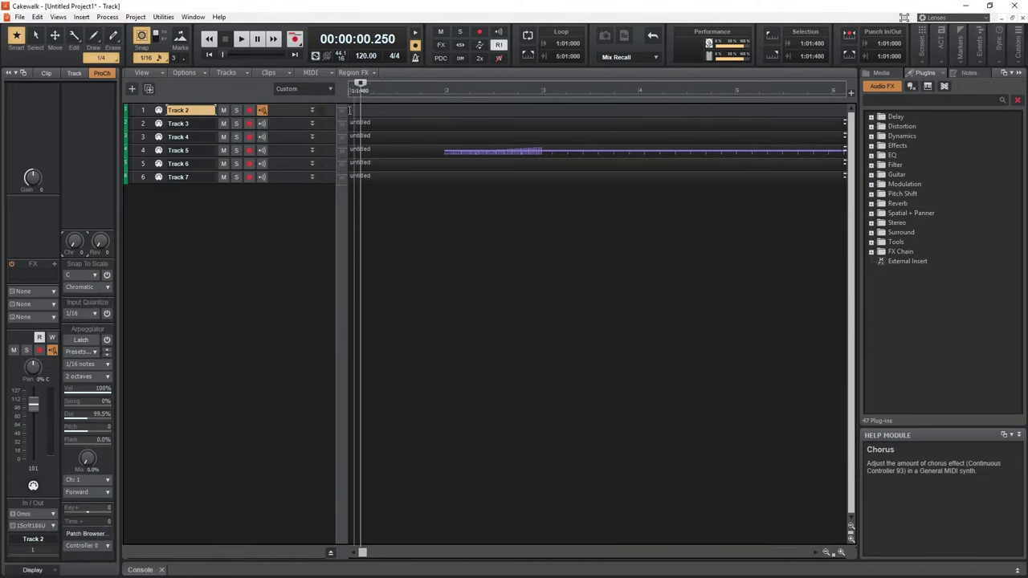
right_click(289, 109)
click(319, 233)
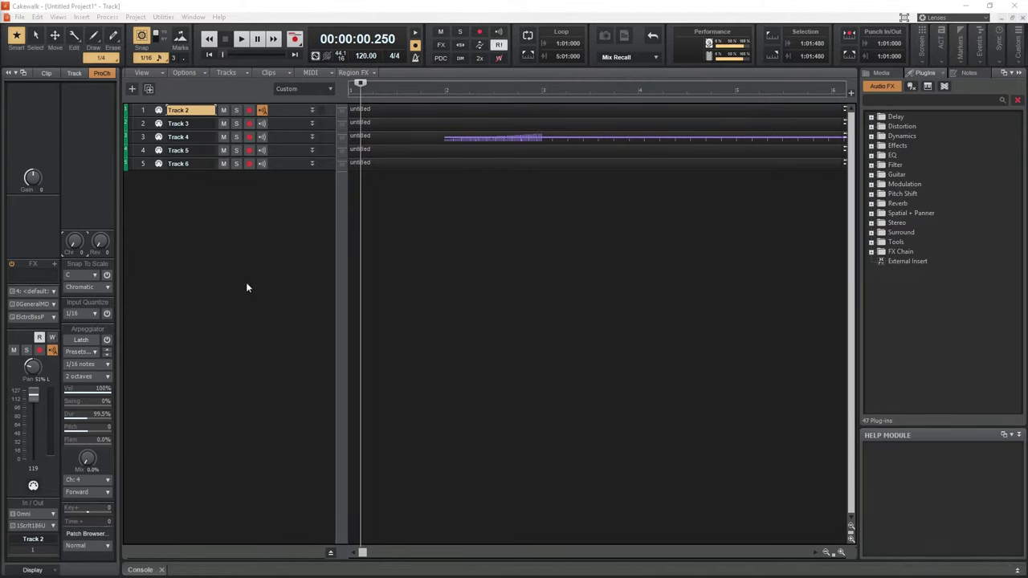
Insert an SI-Bass Guitar instrument track and close its synth window.
right_click(180, 228)
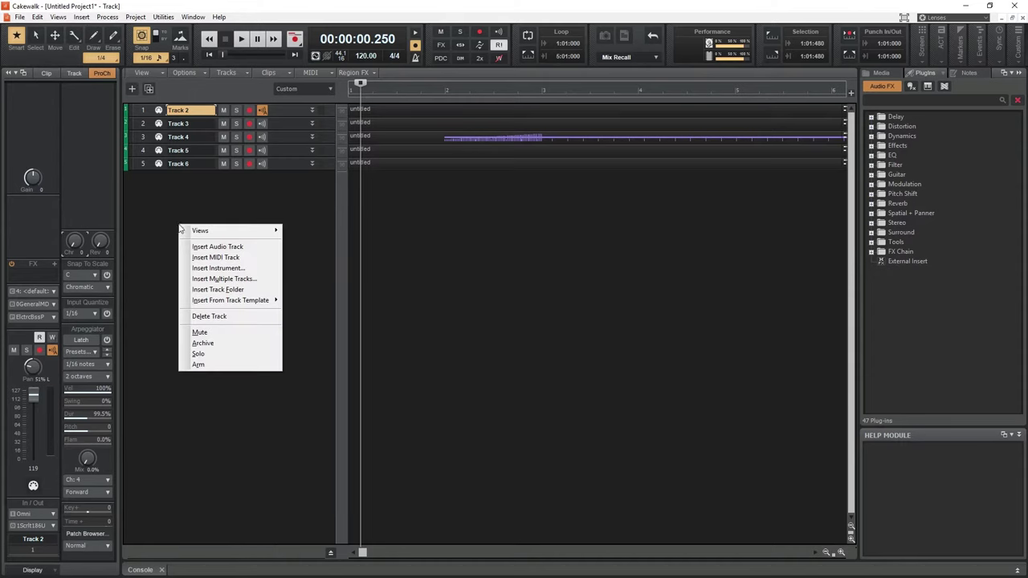
click(224, 268)
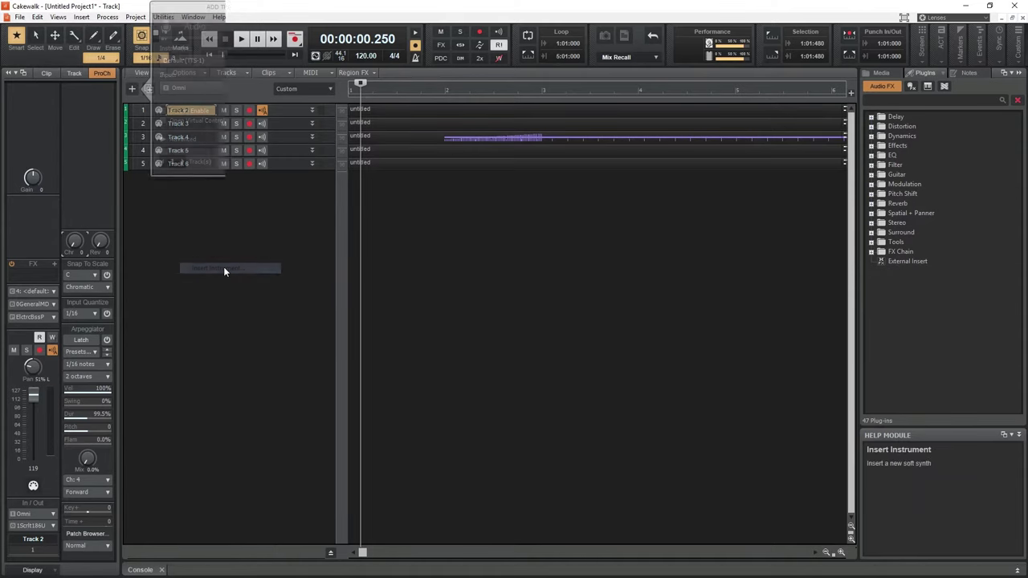
click(212, 58)
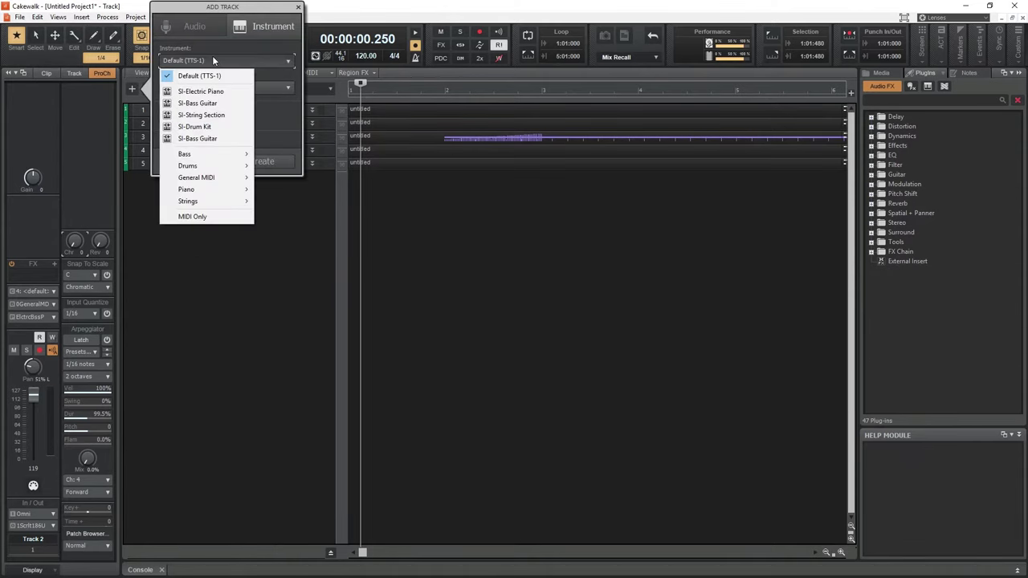
click(187, 105)
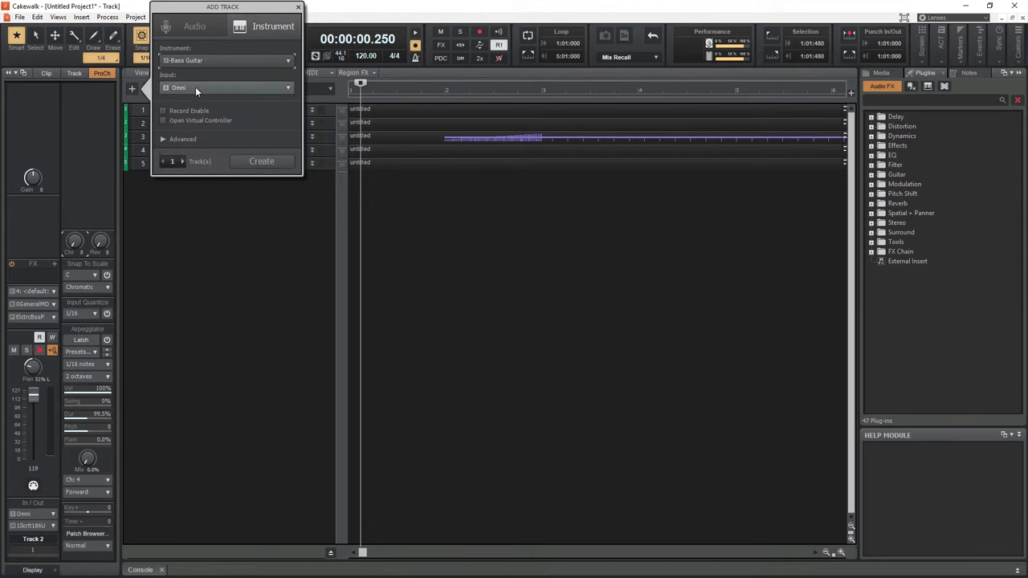
click(202, 59)
mouse_move(207, 156)
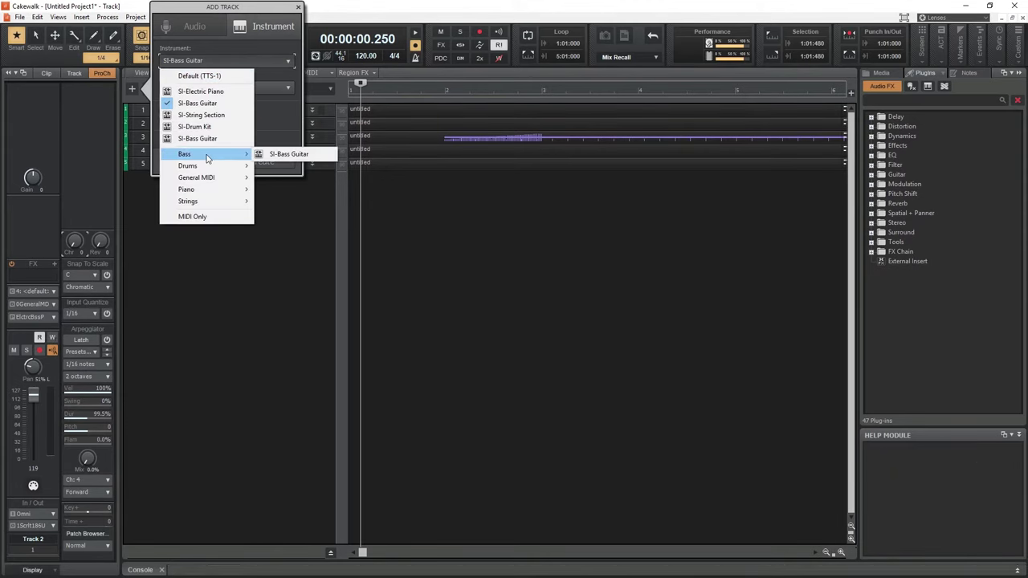
click(289, 155)
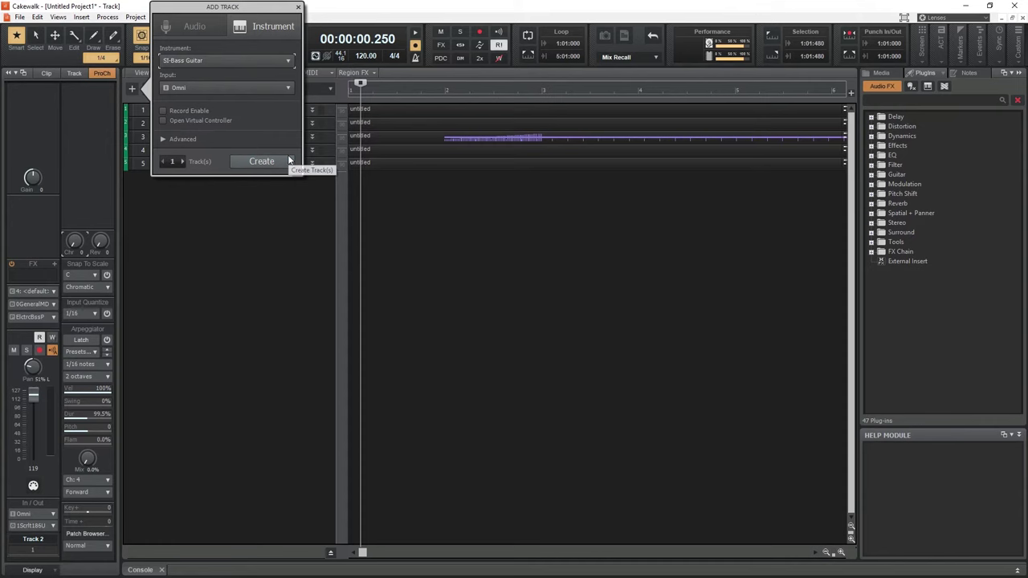
click(247, 163)
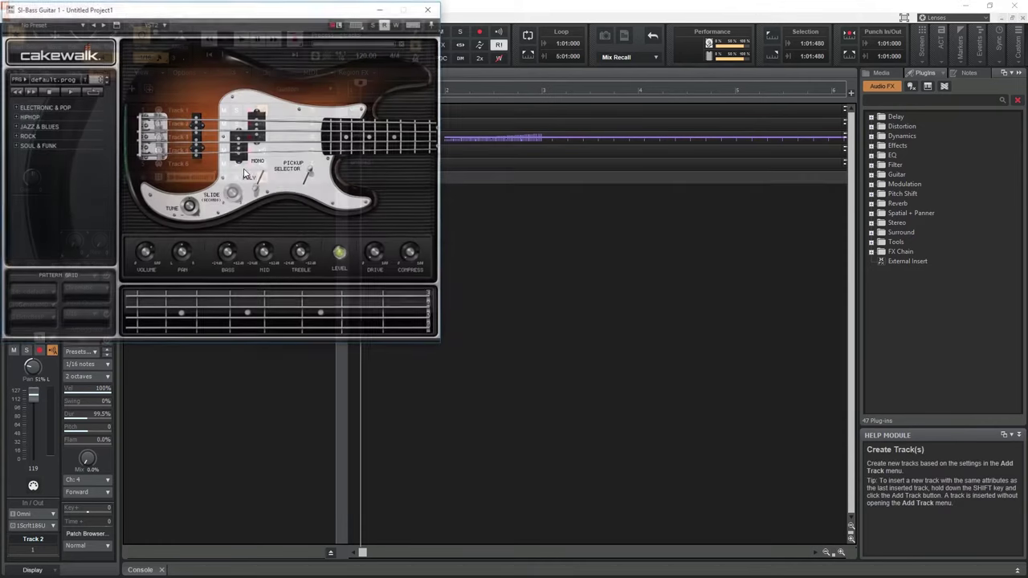
drag(265, 8, 524, 203)
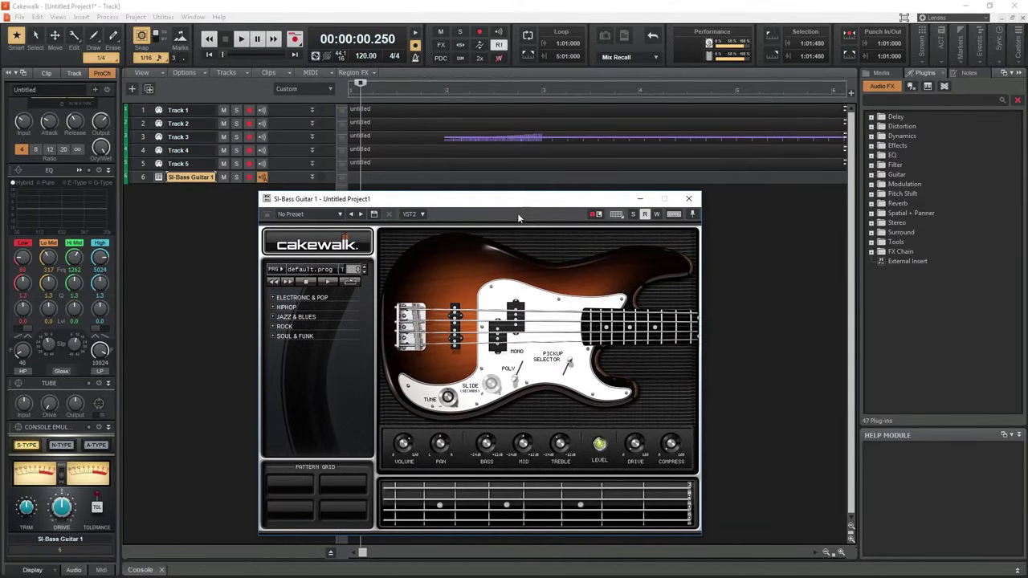
click(689, 200)
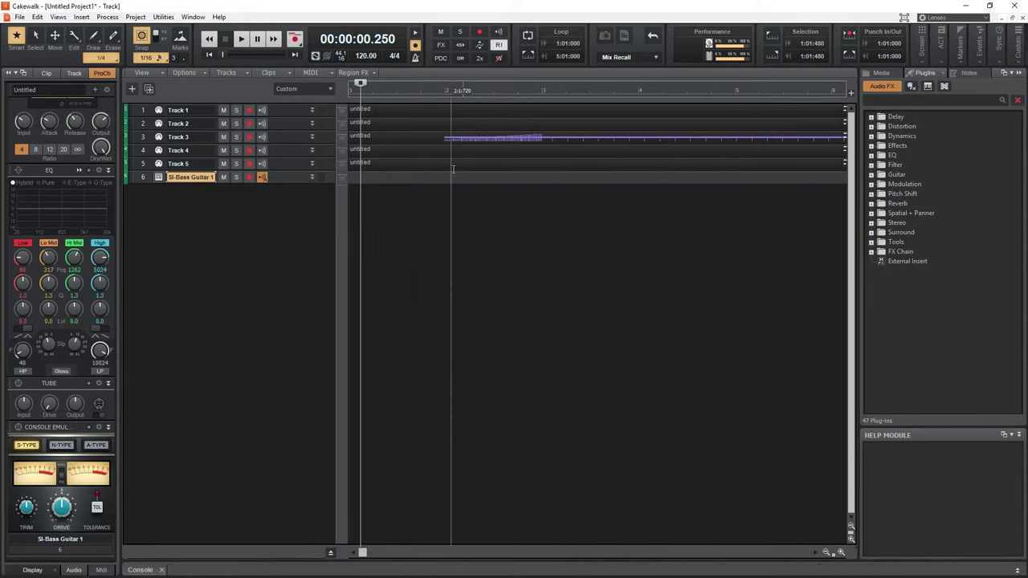
Move the first MIDI track's clip onto the SI-Bass Guitar 1 track and delete the emptied track.
drag(402, 107, 381, 174)
click(381, 175)
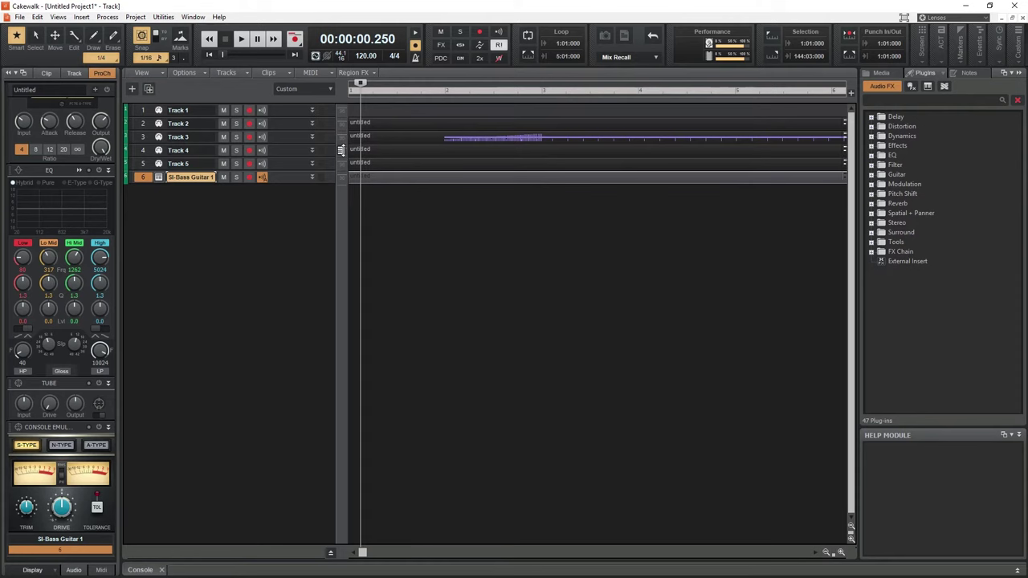
click(391, 90)
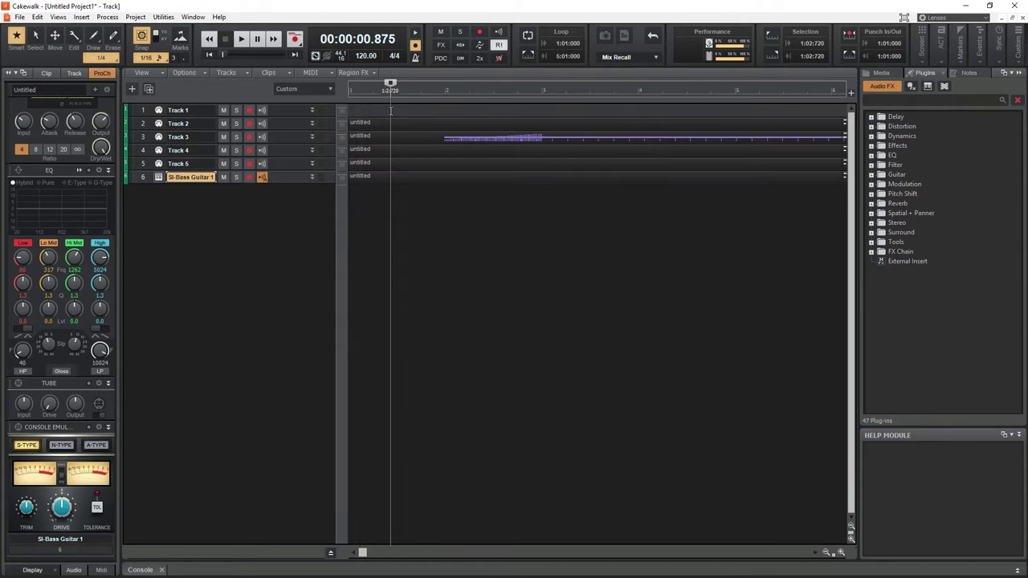
right_click(284, 110)
click(322, 235)
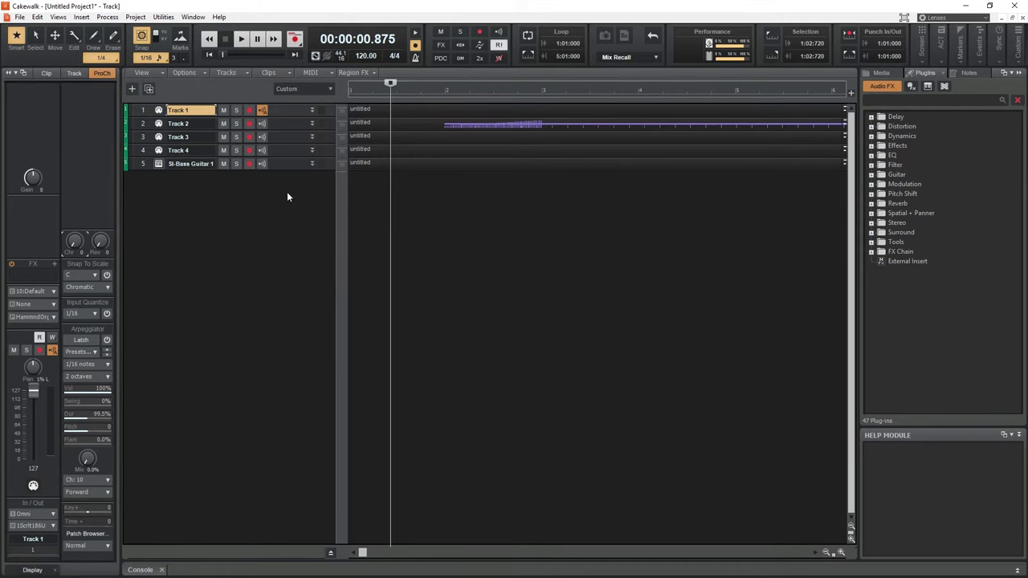
Transfer the first MIDI track's clip to a new SI-Drum Kit instrument track and delete the emptied track.
right_click(192, 217)
click(230, 264)
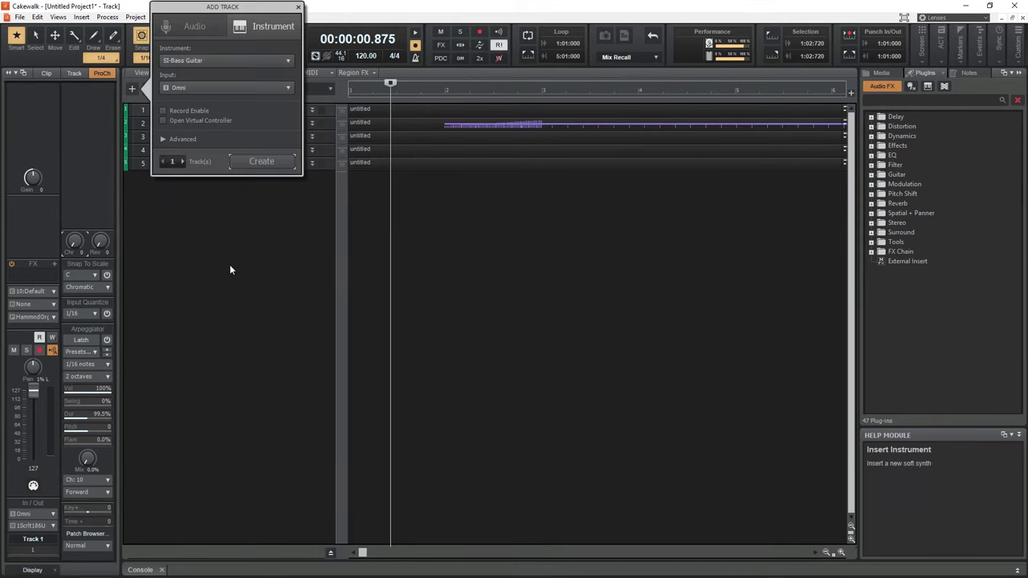
click(261, 161)
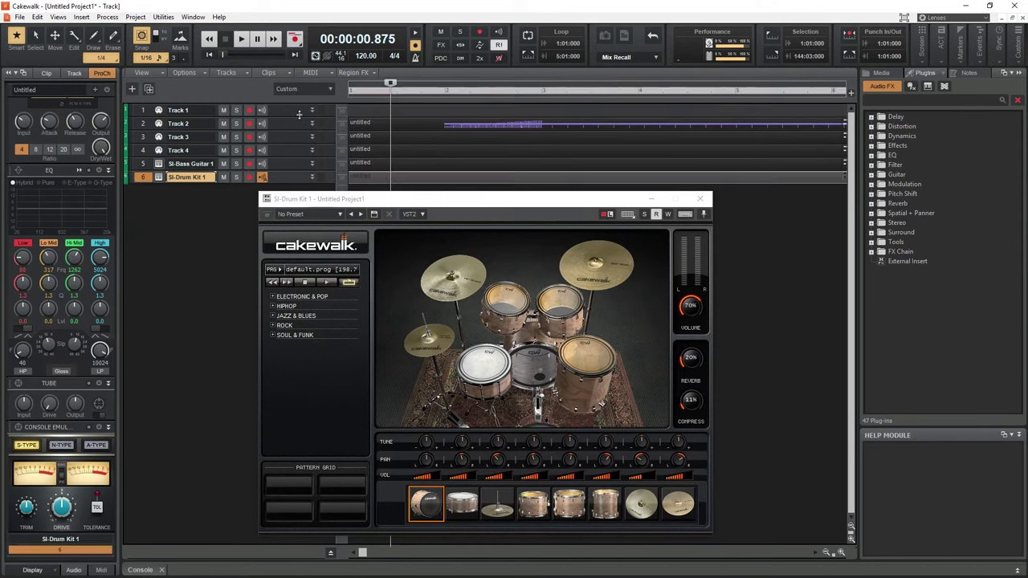
right_click(297, 114)
click(330, 240)
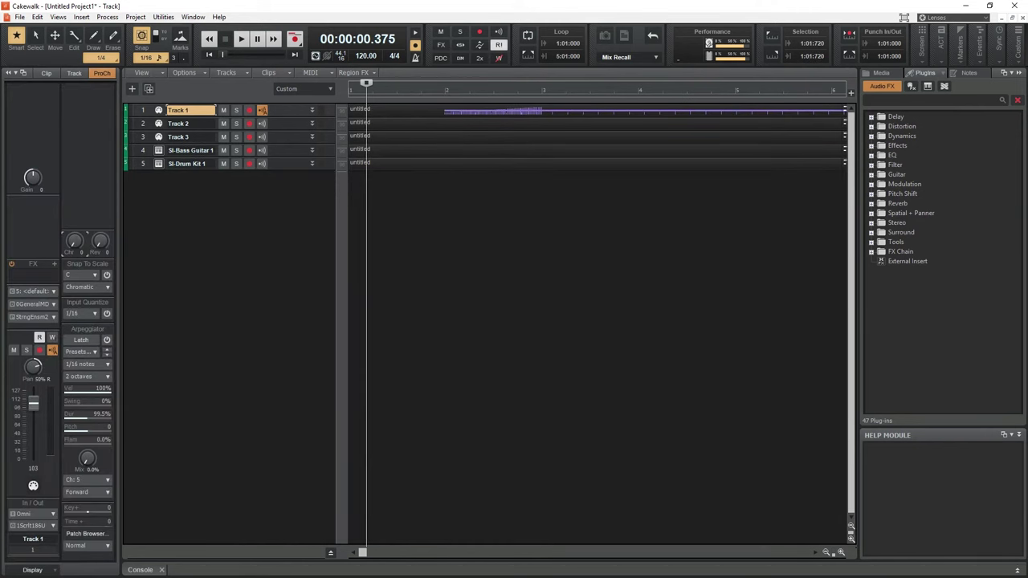
Insert an SI-String Section instrument track and close its synth window.
right_click(203, 230)
click(239, 274)
click(226, 60)
click(201, 127)
click(261, 161)
click(703, 199)
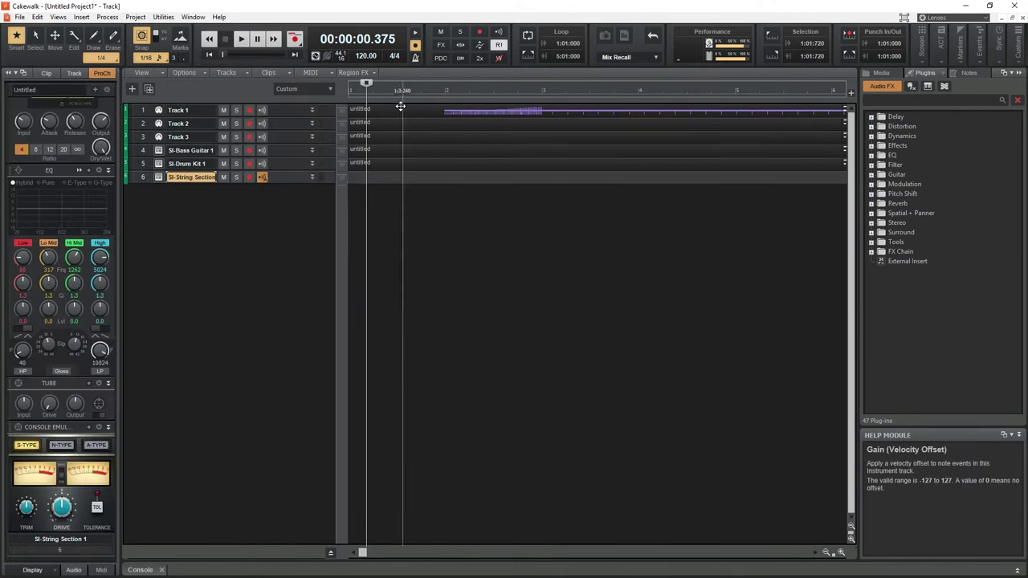
Move the first MIDI track's clip onto the SI-String Section track and delete the emptied track.
drag(400, 106, 401, 177)
right_click(282, 113)
click(319, 238)
Insert an SI-Electric Piano instrument track and close its synth window.
right_click(303, 213)
click(339, 257)
click(226, 61)
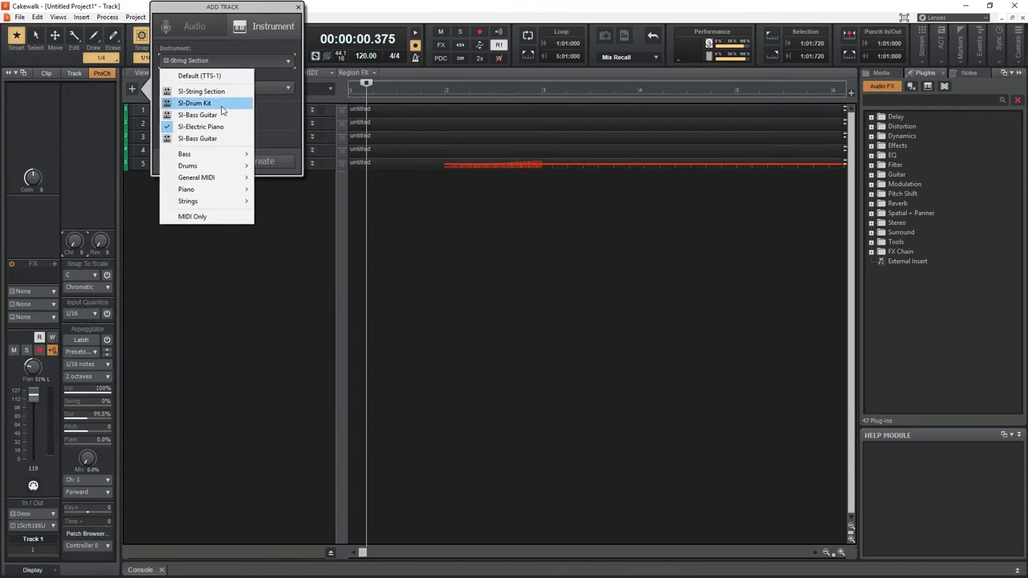
click(201, 127)
click(253, 161)
click(695, 200)
Delete the emptied first MIDI track once its clip is on the SI-Electric Piano track.
click(279, 110)
right_click(286, 114)
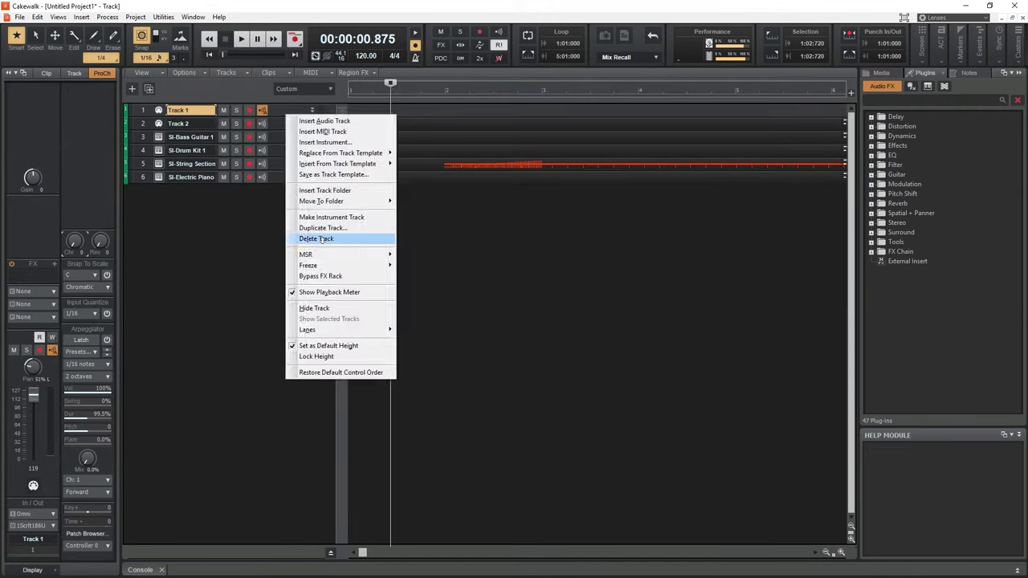
click(322, 240)
Insert a second SI-Bass Guitar instrument track for the remaining MIDI track.
right_click(314, 208)
click(352, 250)
click(227, 60)
click(201, 105)
click(263, 164)
click(696, 199)
Move the last MIDI track's clip onto the SI-Bass Guitar 2 track and delete the emptied track.
drag(377, 107, 377, 177)
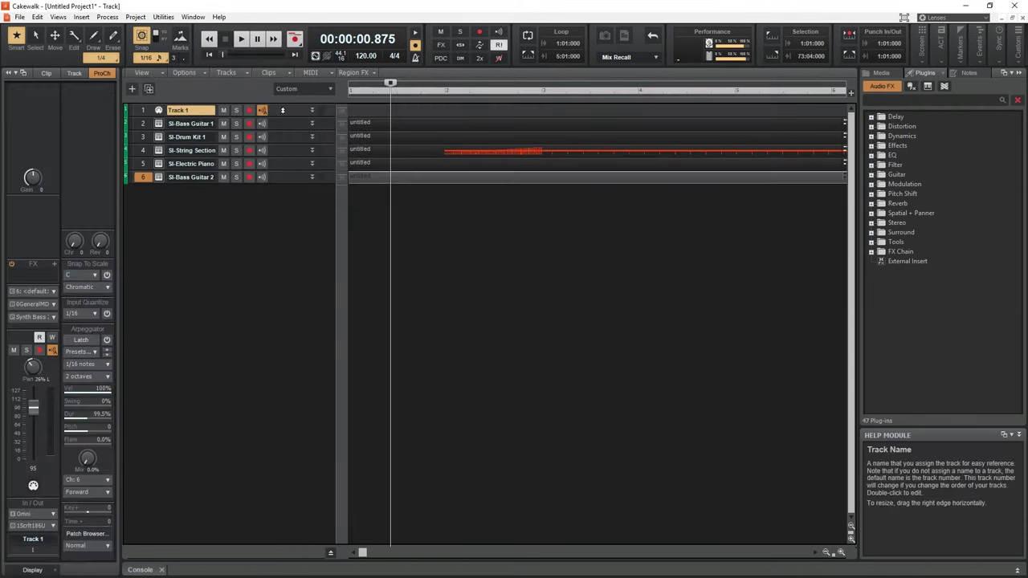
right_click(282, 110)
click(330, 234)
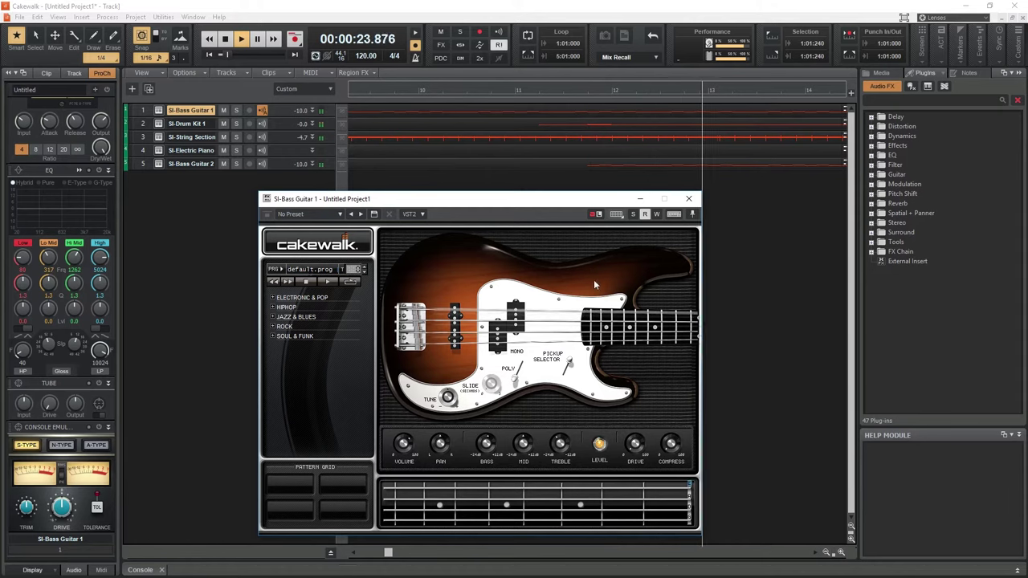
Stop playback and open a Process Effect for the clip on the SI-Bass Guitar 1 track.
click(688, 198)
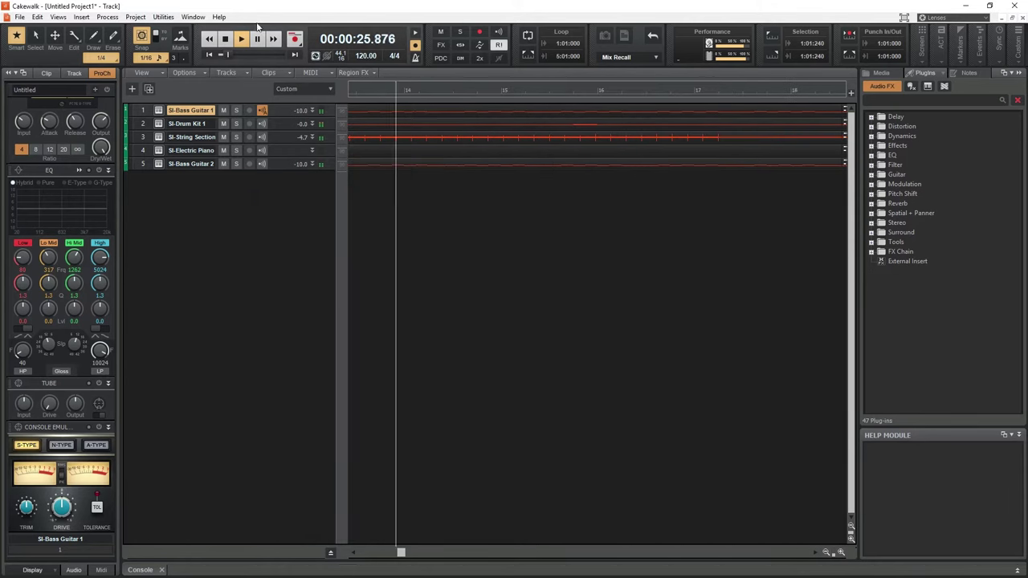
click(227, 40)
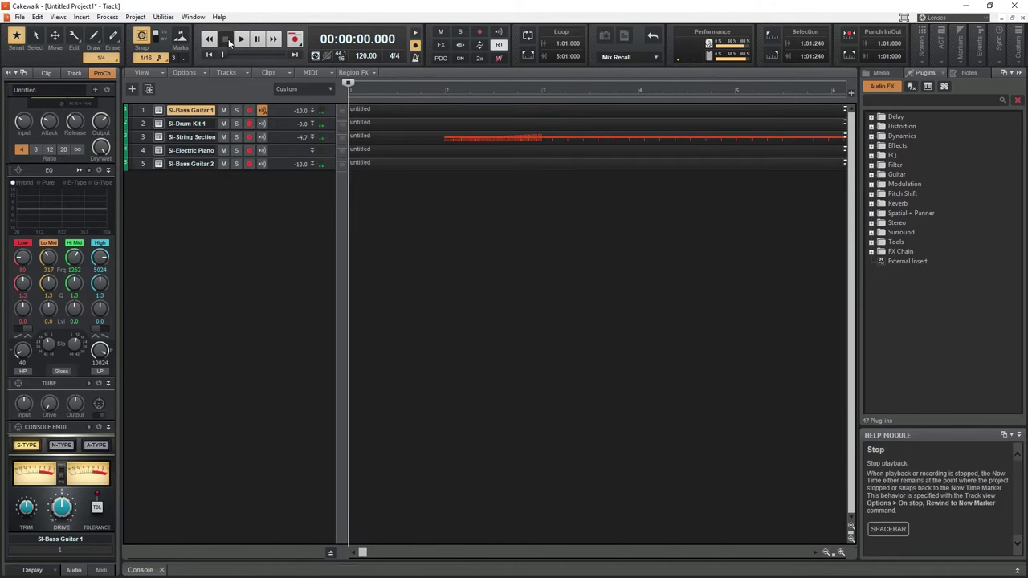
click(420, 112)
right_click(421, 113)
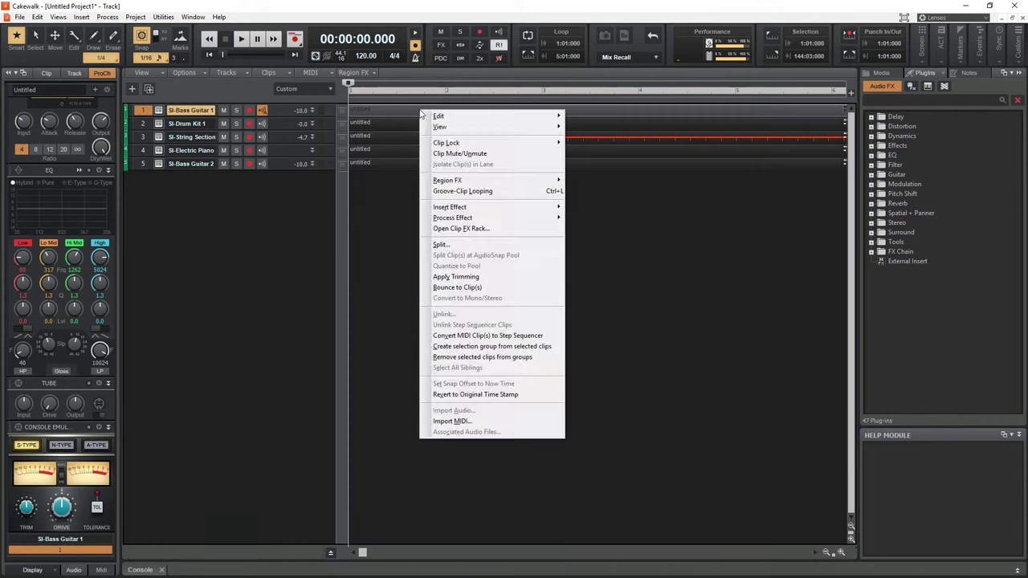
mouse_move(517, 221)
mouse_move(595, 229)
mouse_move(654, 244)
click(715, 300)
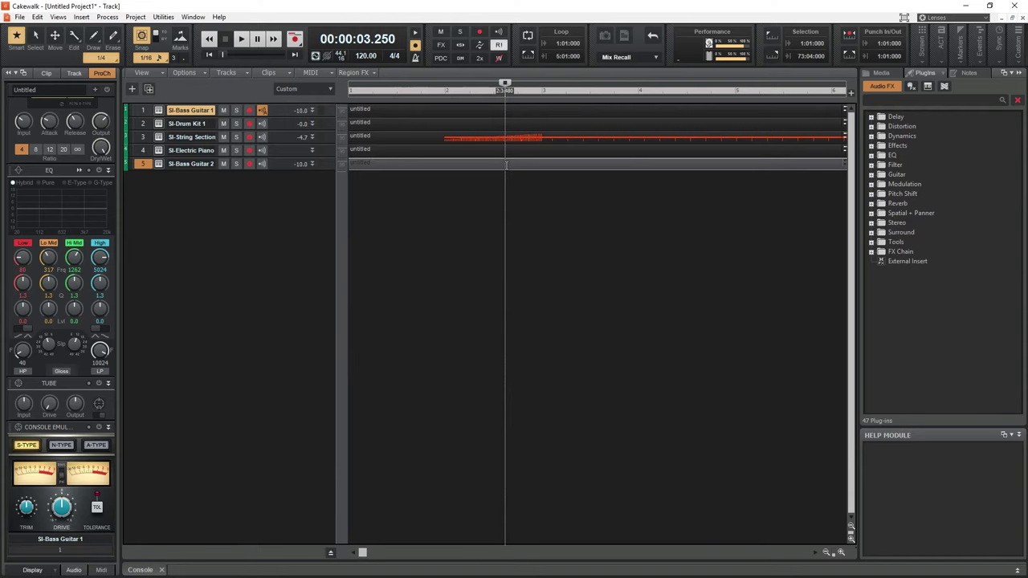
Open a Process Effect for the clip on the SI-Bass Guitar 2 track, and stop the test playback.
right_click(505, 164)
mouse_move(541, 269)
mouse_move(682, 290)
click(727, 300)
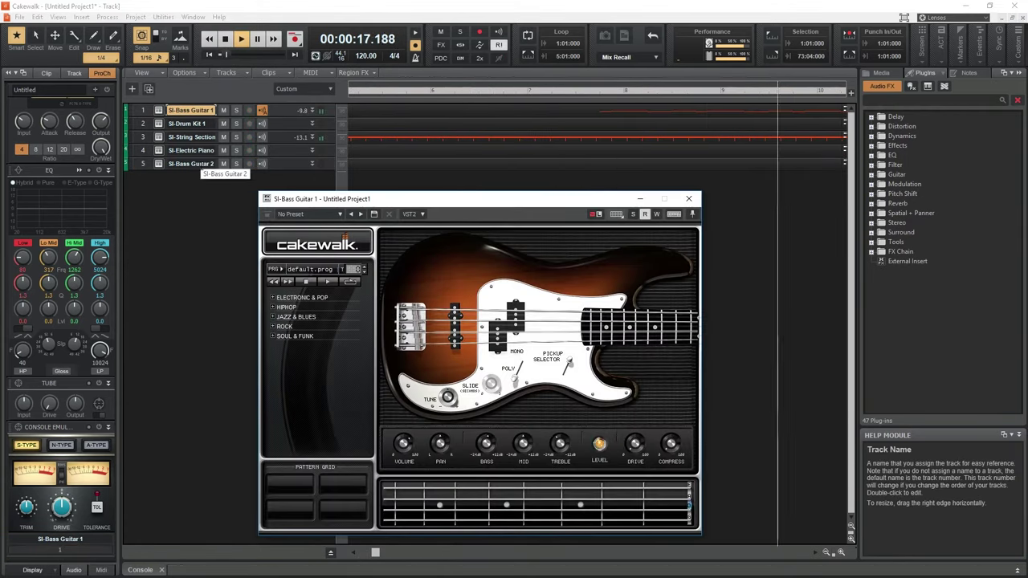
click(225, 40)
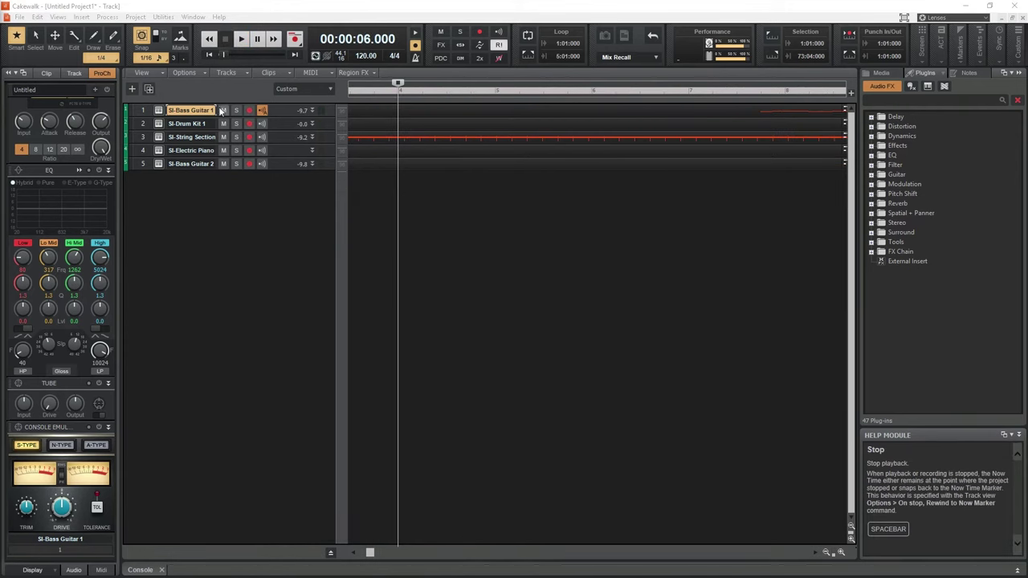
Load the NiceBass program in the SI-Bass Guitar 1 synth.
double_click(158, 111)
click(320, 268)
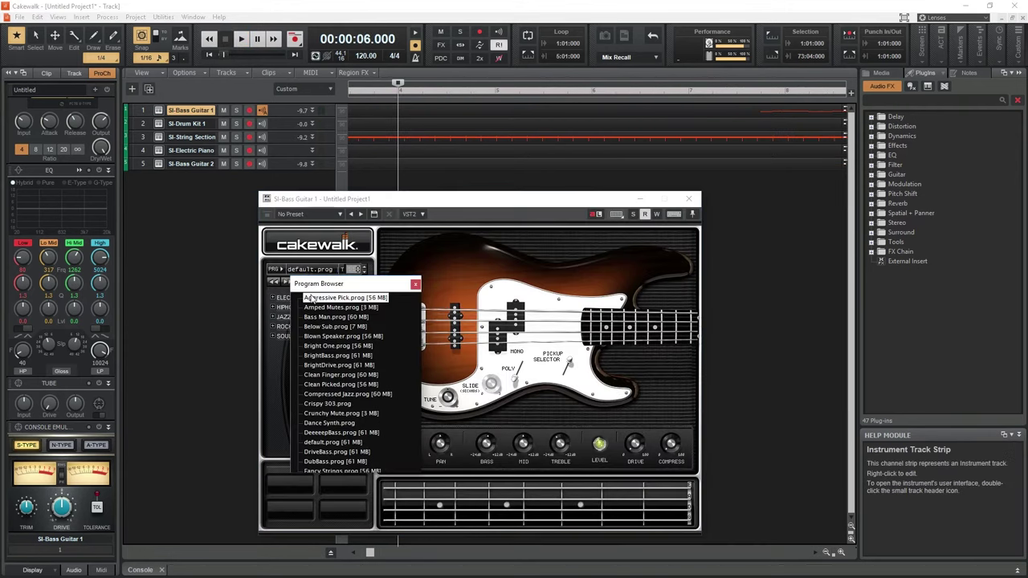
scroll(325, 401, down, 3)
scroll(327, 418, down, 3)
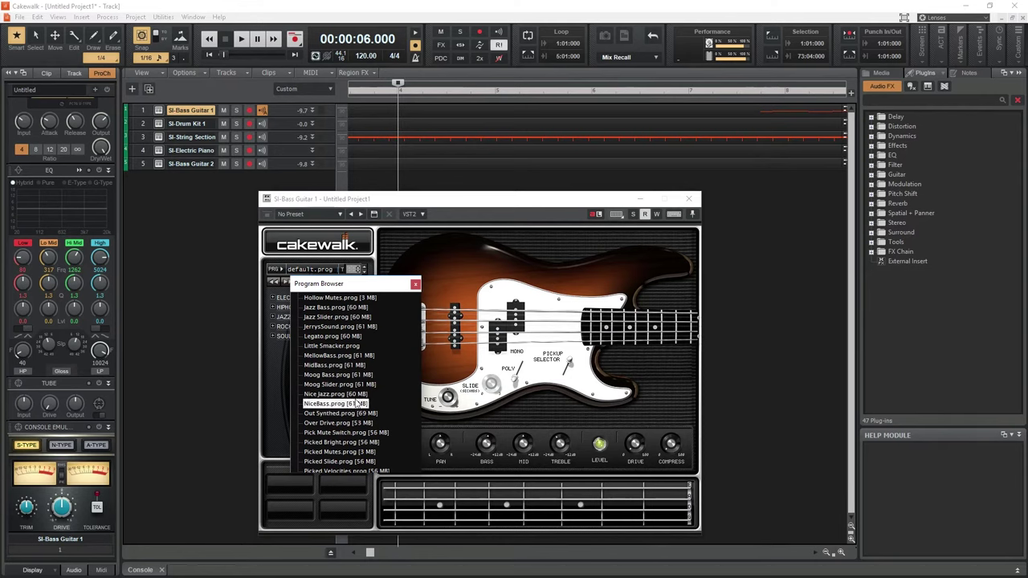
click(357, 403)
click(416, 284)
Load the Nice Recording Kit program in the SI-Drum Kit 1 synth and close its window.
double_click(159, 125)
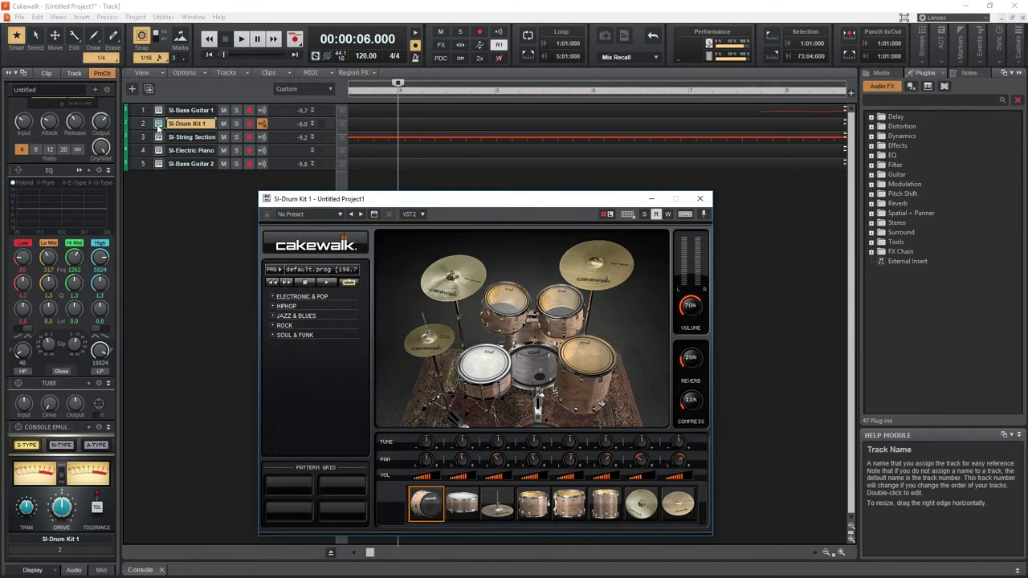
click(319, 269)
click(326, 394)
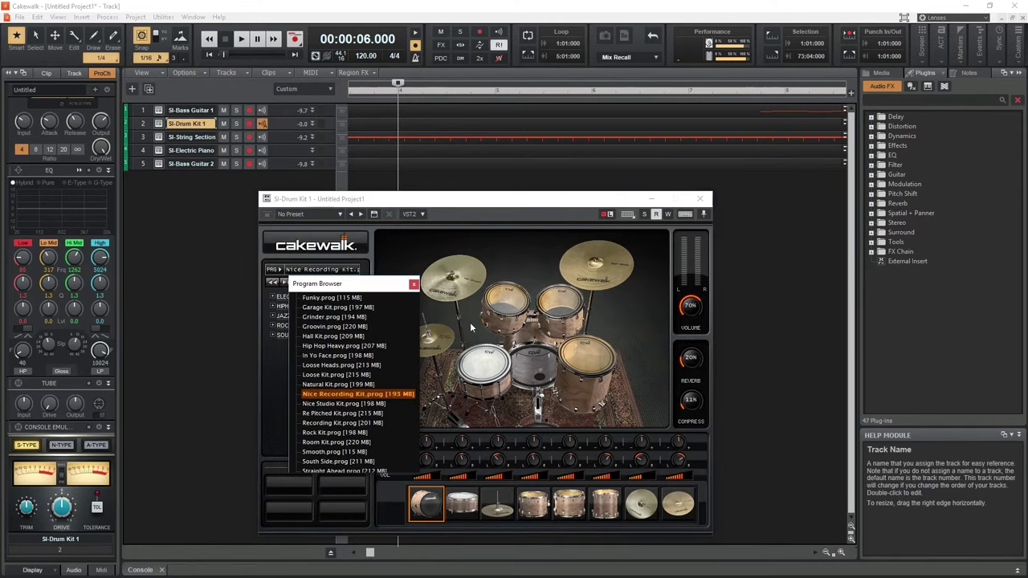
click(700, 199)
Load a different string program in the SI-String Section 1 synth and close its window.
double_click(158, 136)
click(297, 270)
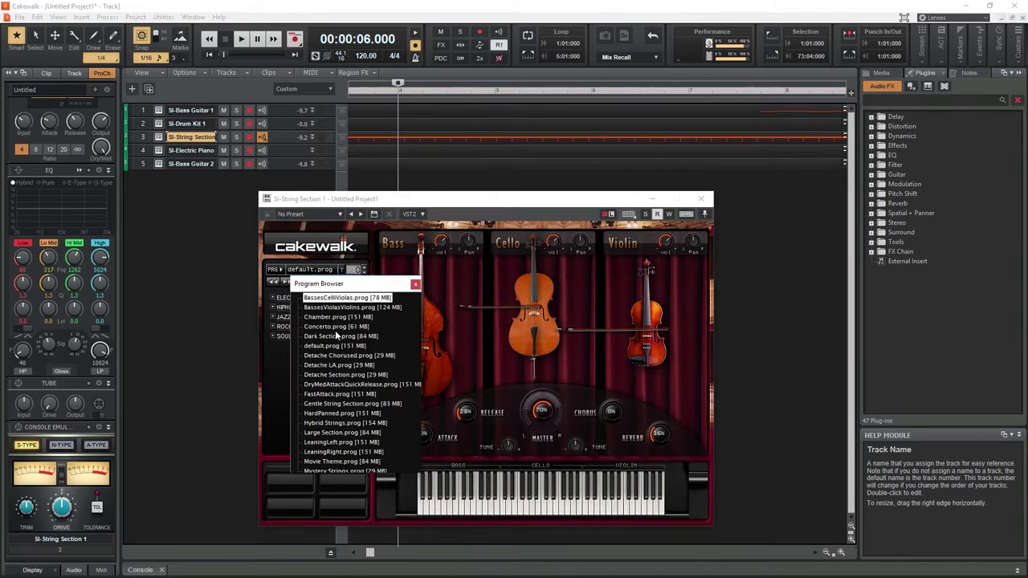
click(318, 394)
click(416, 284)
click(701, 198)
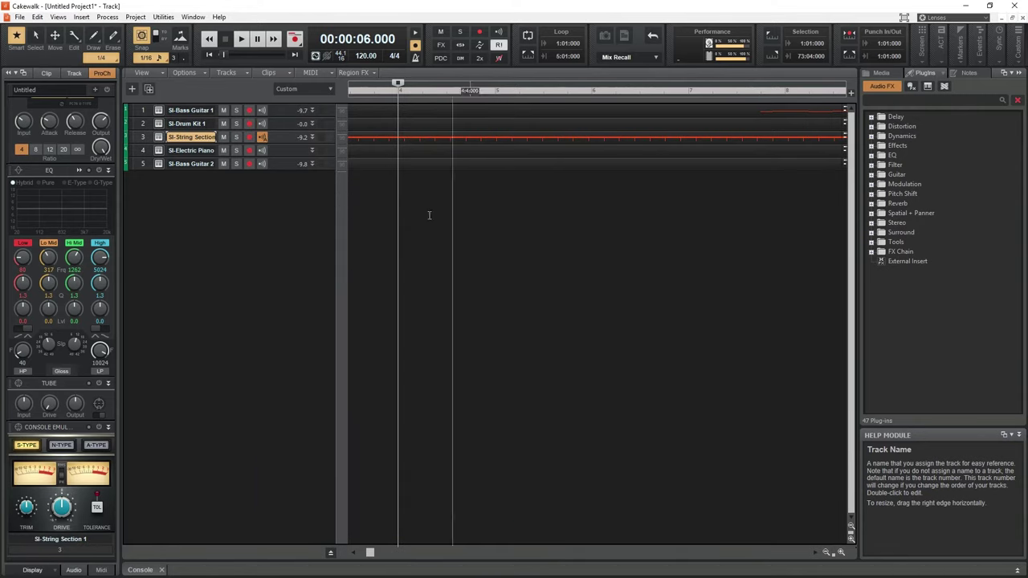
Load a harpsichord program in the SI-Electric Piano 1 synth and close its window.
double_click(158, 150)
click(319, 268)
scroll(324, 315, down, 4)
click(342, 350)
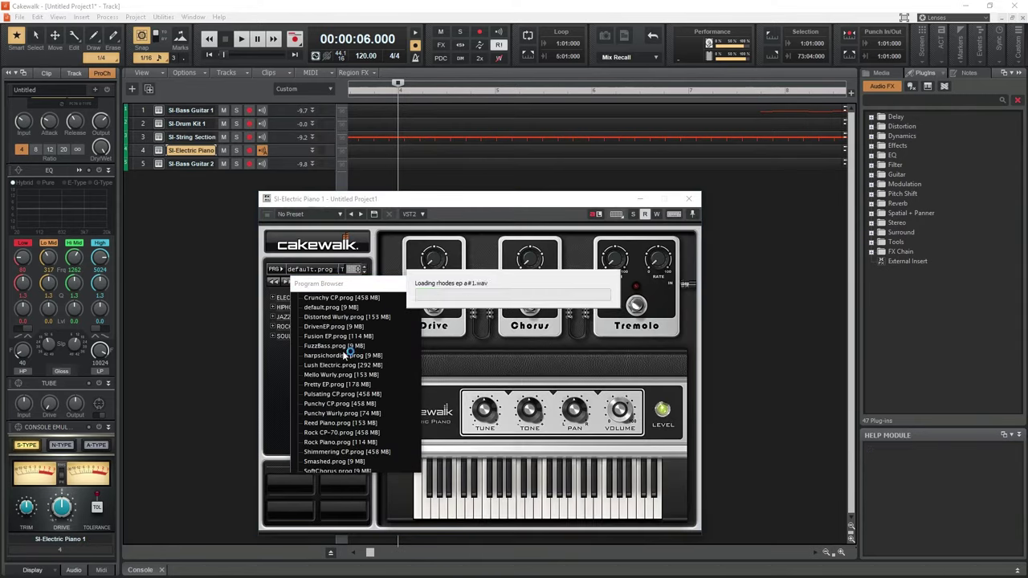
click(689, 198)
Load the Dance Synth program in the SI-Bass Guitar 2 synth.
double_click(158, 164)
click(318, 269)
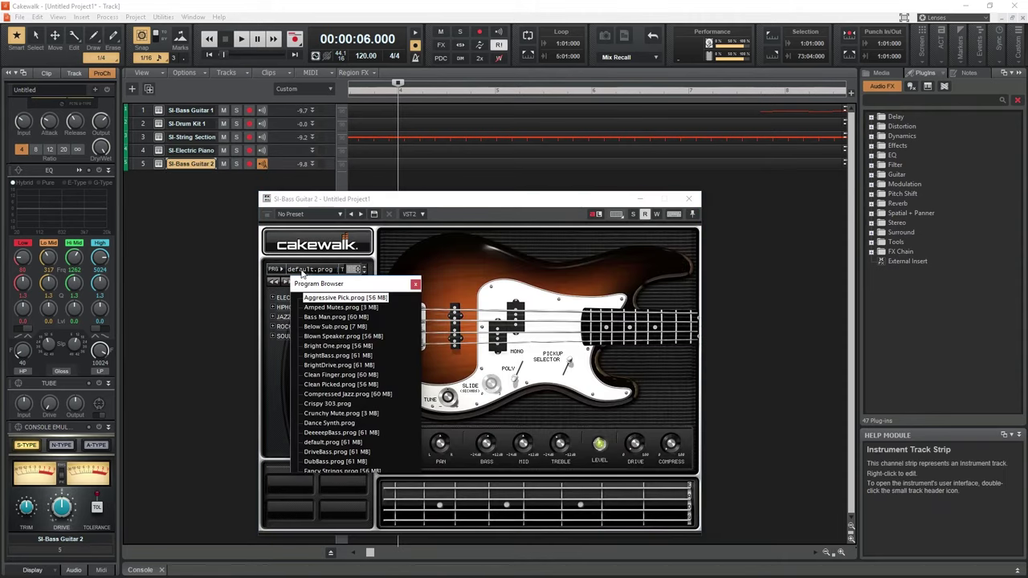
click(336, 337)
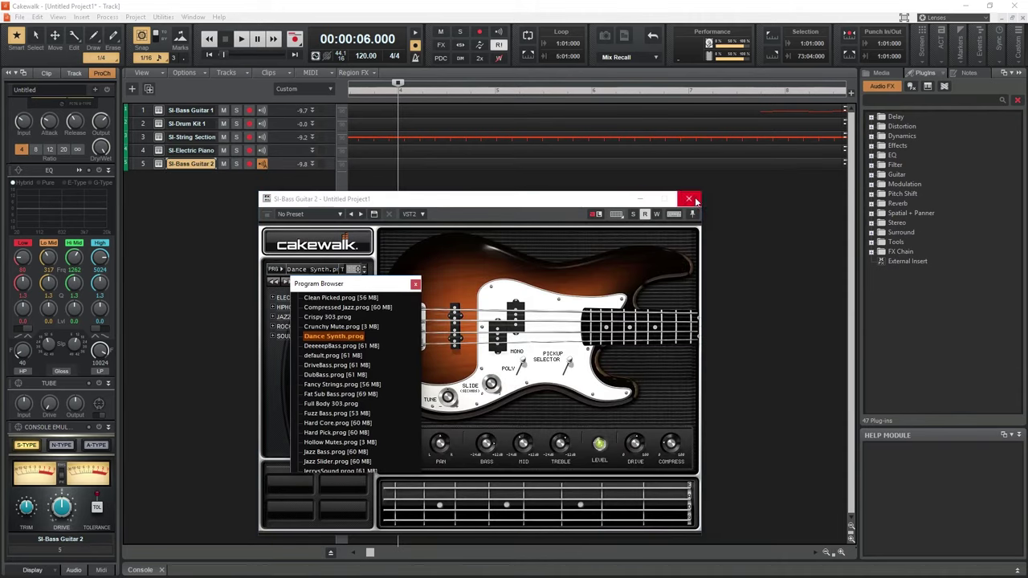
Close the SI-Bass Guitar 2 synth window and play the project from the start to hear the chosen sounds together.
click(688, 199)
click(209, 38)
click(242, 39)
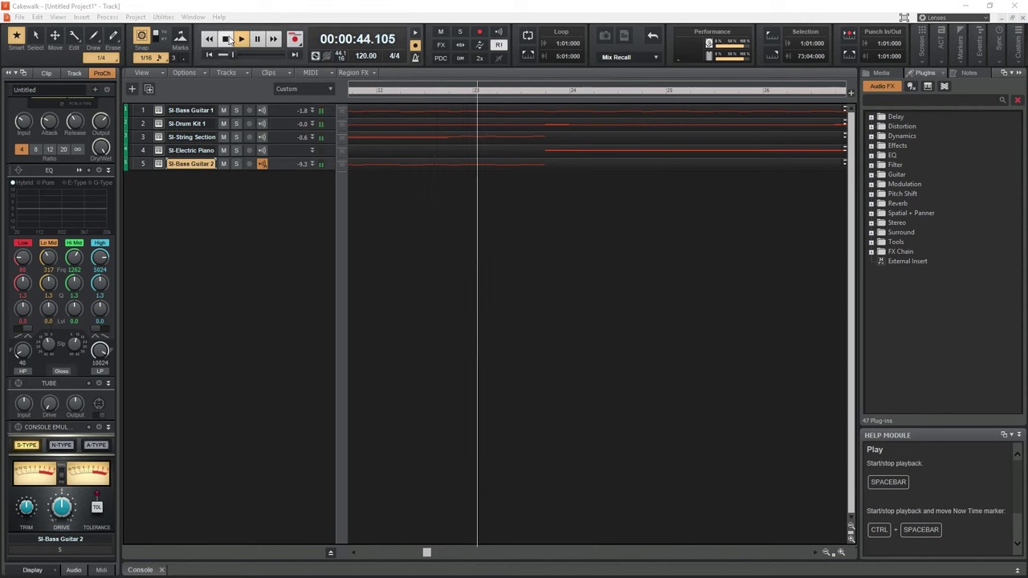
key(space)
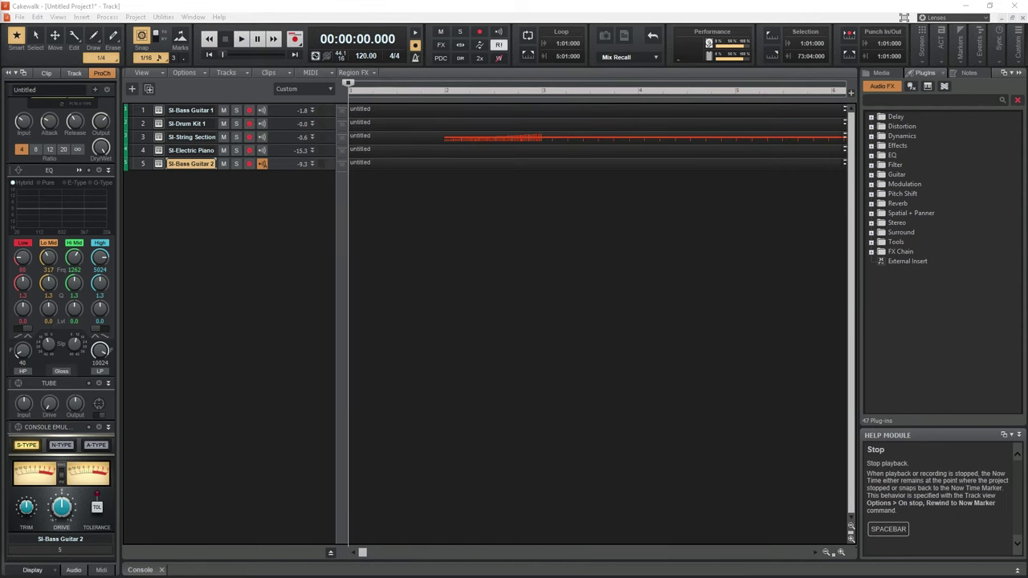
Expand the Console to full height and, during playback, lower String Section to -5.9 dB, Electric Piano to -6.6 dB and Bass Guitar 2 to -14.8 dB.
click(140, 570)
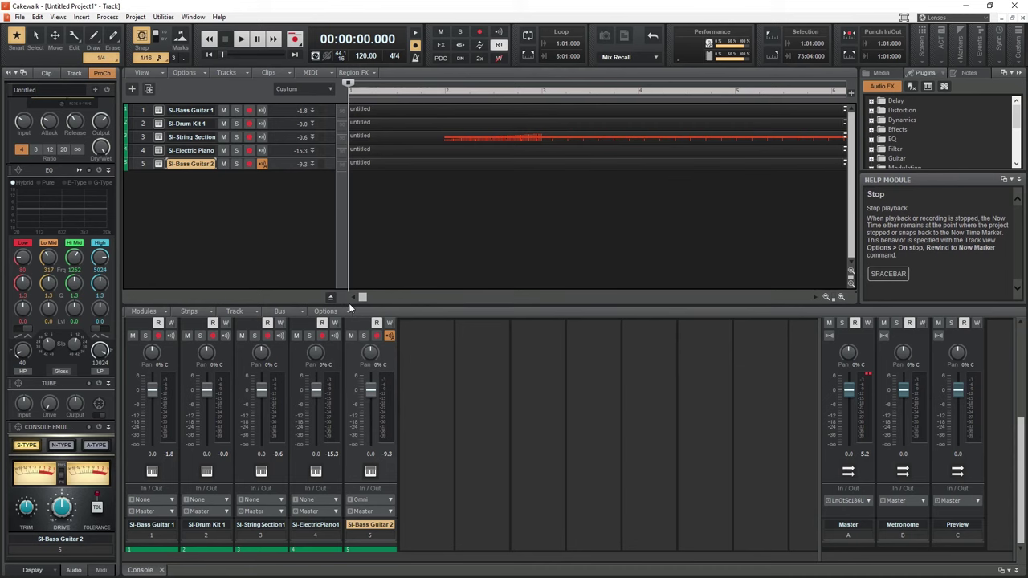
drag(363, 113, 370, 71)
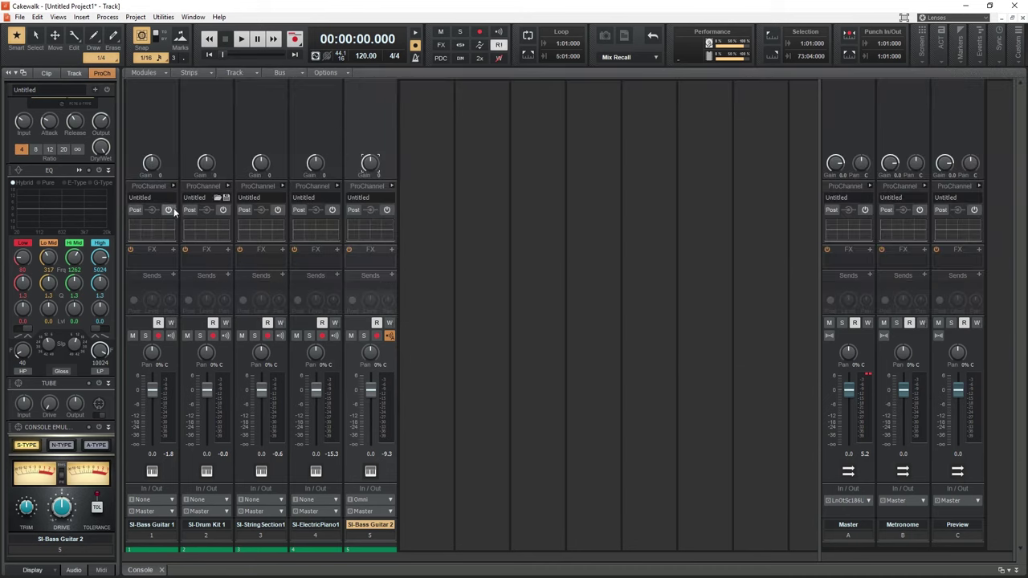
key(space)
drag(261, 390, 261, 408)
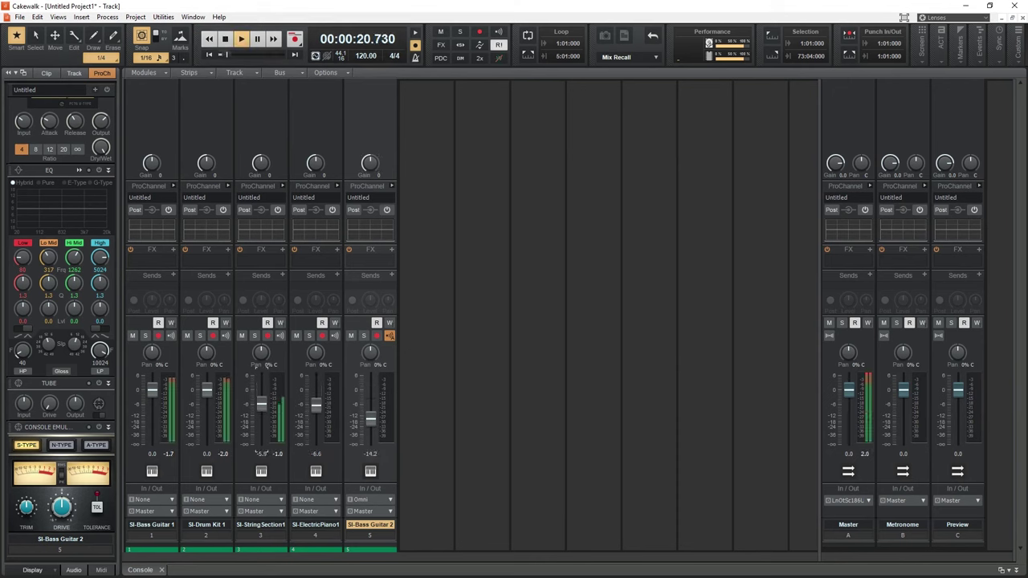
Add a Sonitus Compressor to the Master bus with threshold -7.1 dB, ratio 3.7:1 and attack 7.0 ms, and close its window.
right_click(851, 255)
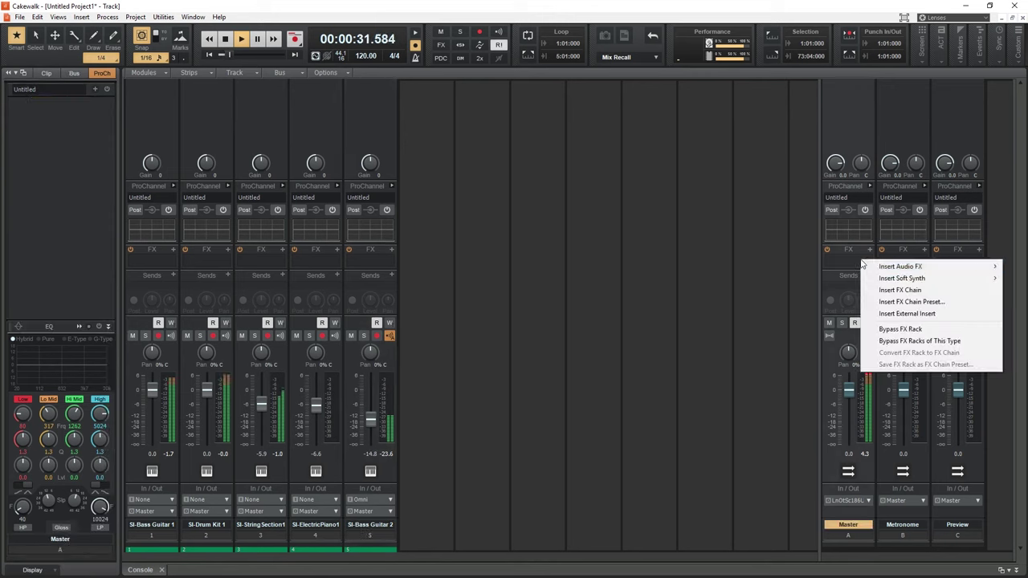
mouse_move(884, 267)
mouse_move(803, 358)
click(904, 369)
drag(314, 257, 283, 286)
drag(362, 370, 343, 370)
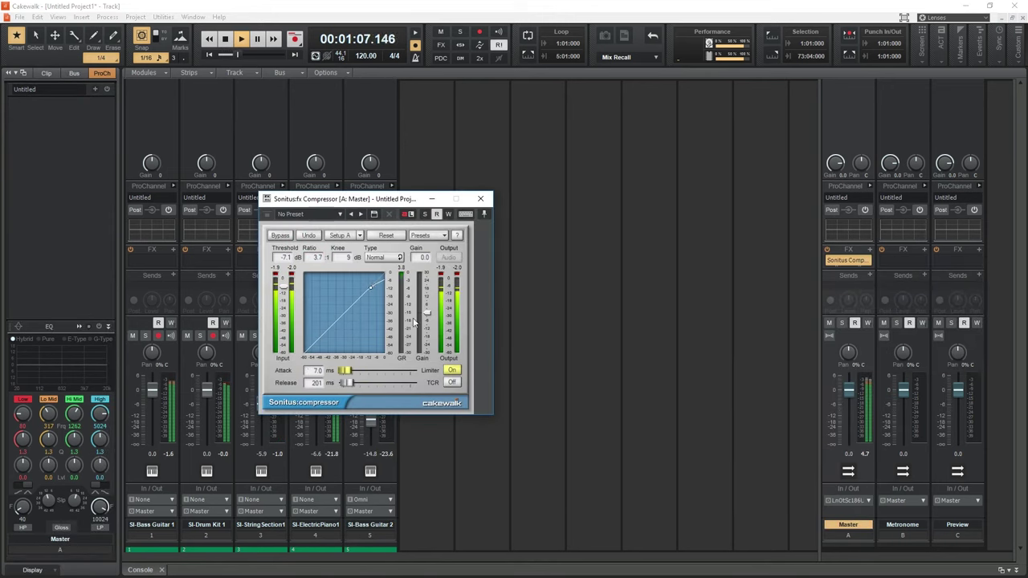
click(481, 198)
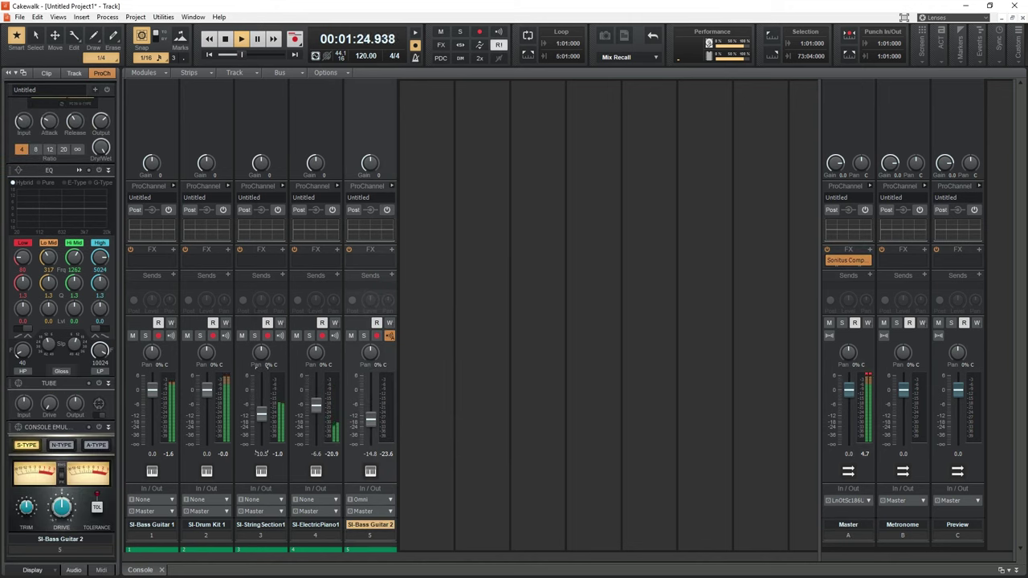
Add a Sonitus Reverb after the compressor on the Master bus, keeping its default settings, and close its window.
right_click(870, 254)
mouse_move(903, 259)
click(803, 287)
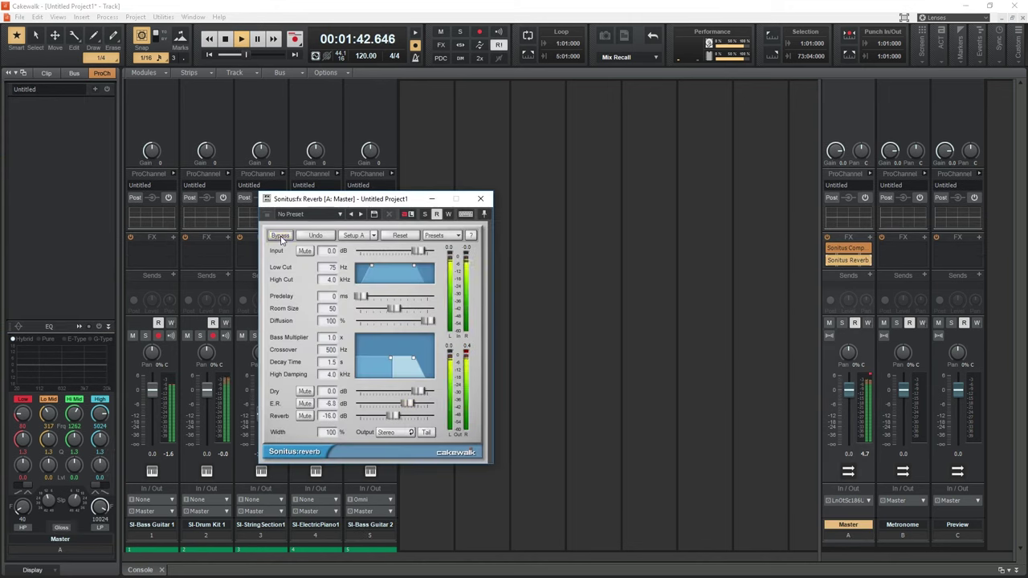
click(480, 199)
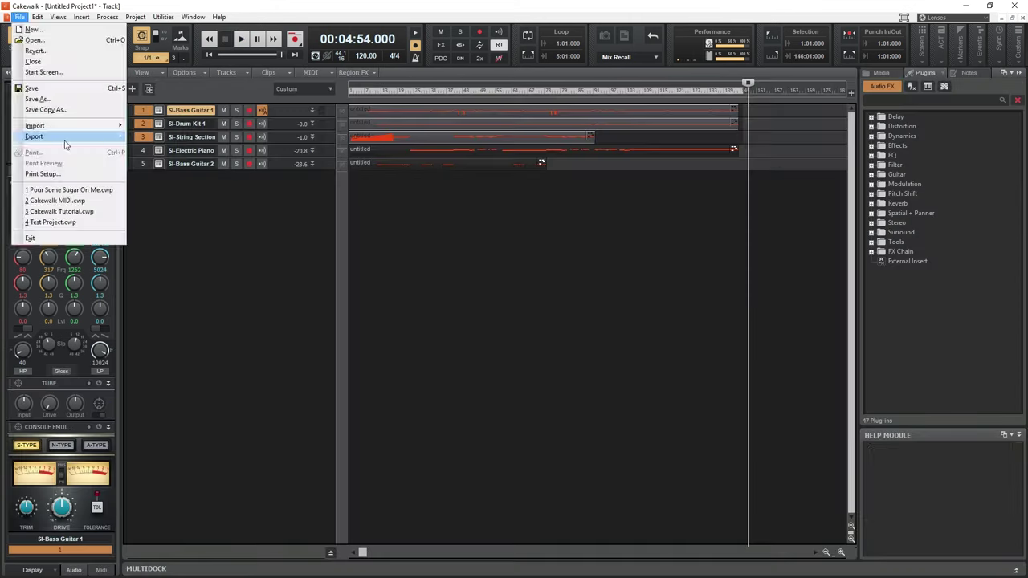
Export the entire mix as a stereo MP3 named Backing Track.mp3 in the Audio Library folder at 44100 Hz and 16 bit.
click(69, 137)
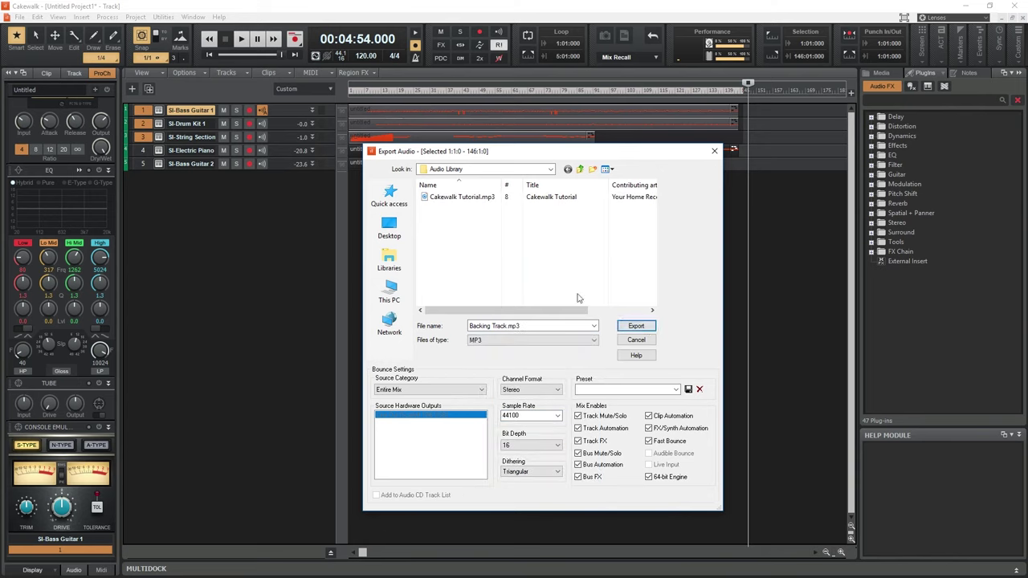
key(Return)
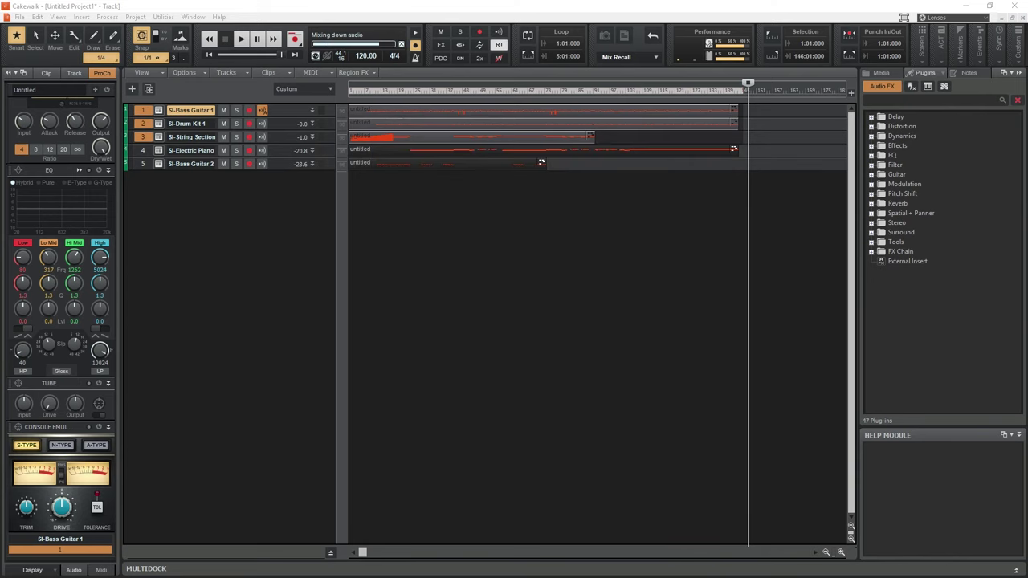
Play the project from the start and jump ahead to around measure 13 to listen to the mix.
click(209, 38)
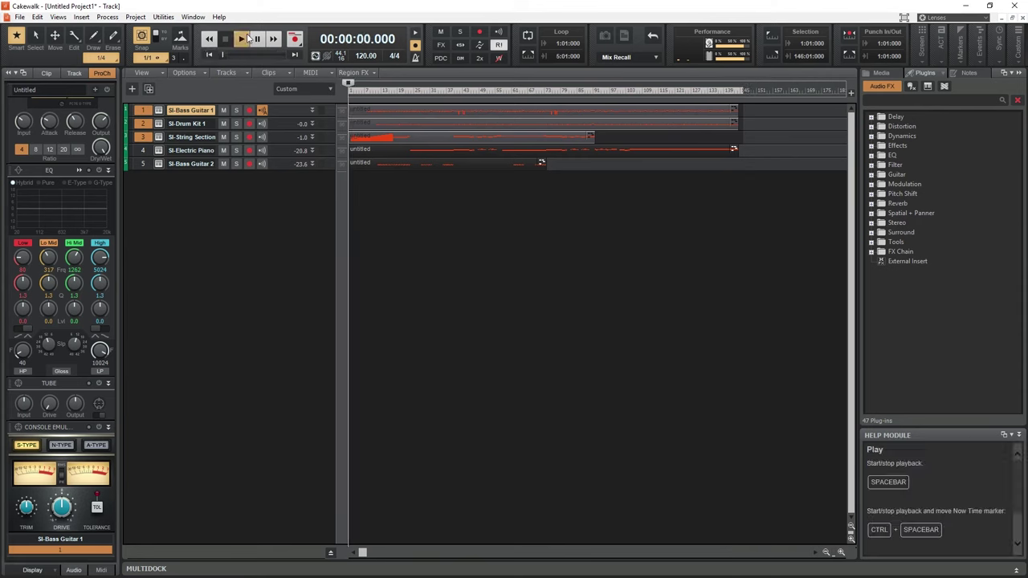
click(241, 39)
click(381, 94)
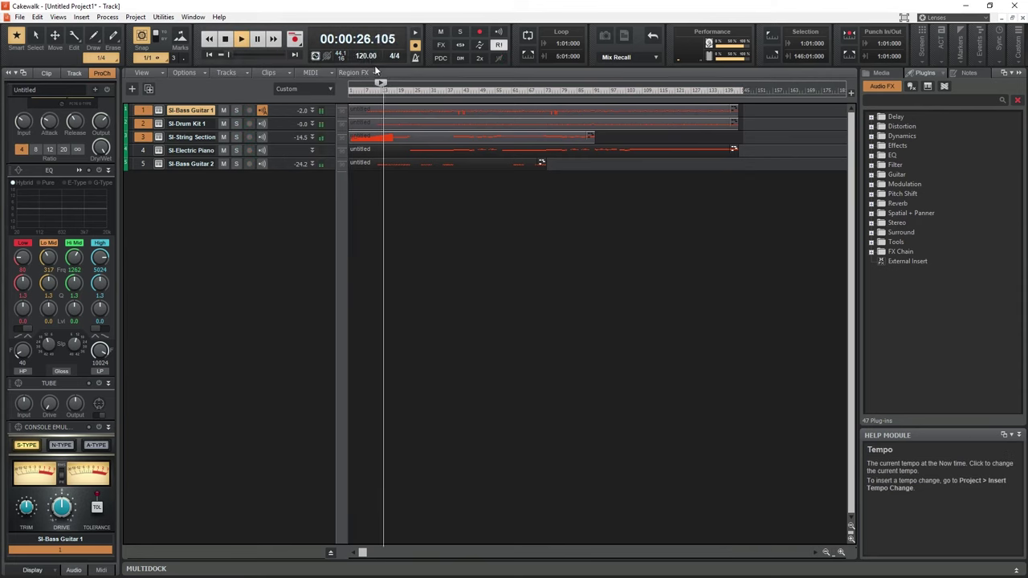